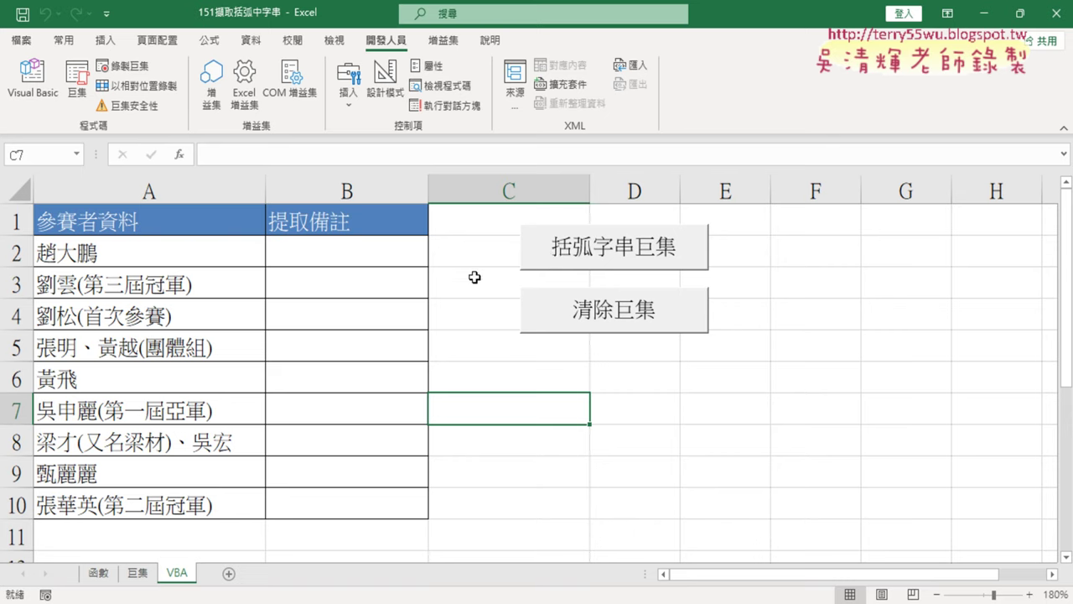
- Run the 括弧字串巨集 macro on the 巨集 sheet to fill column B, then bring up the Google Docs notes
{"action": "left_click", "coordinate": [134, 573]}
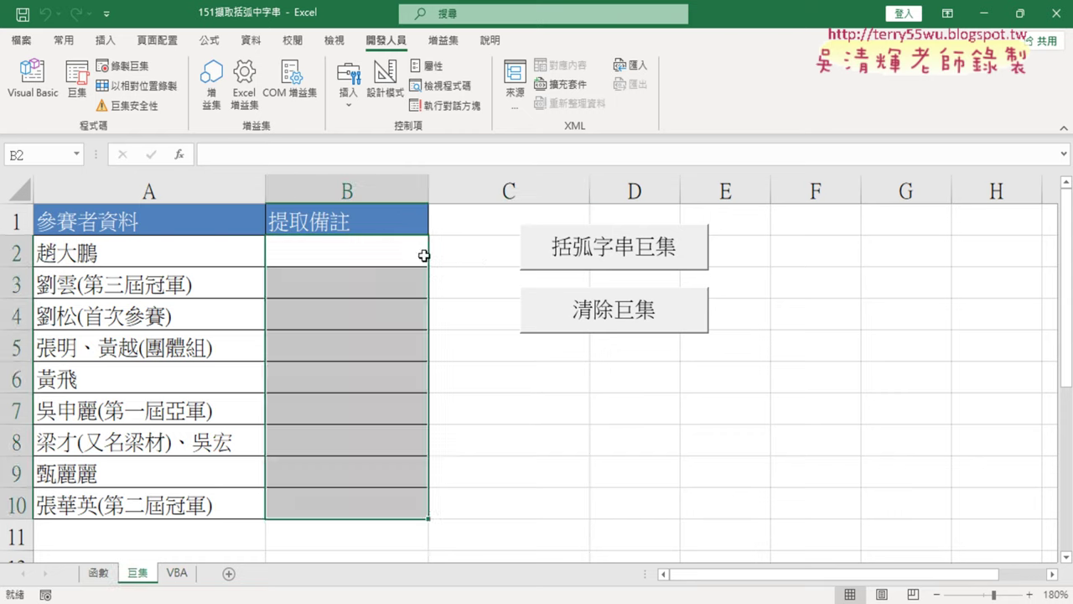
{"action": "left_click", "coordinate": [394, 249]}
{"action": "left_click", "coordinate": [599, 261]}
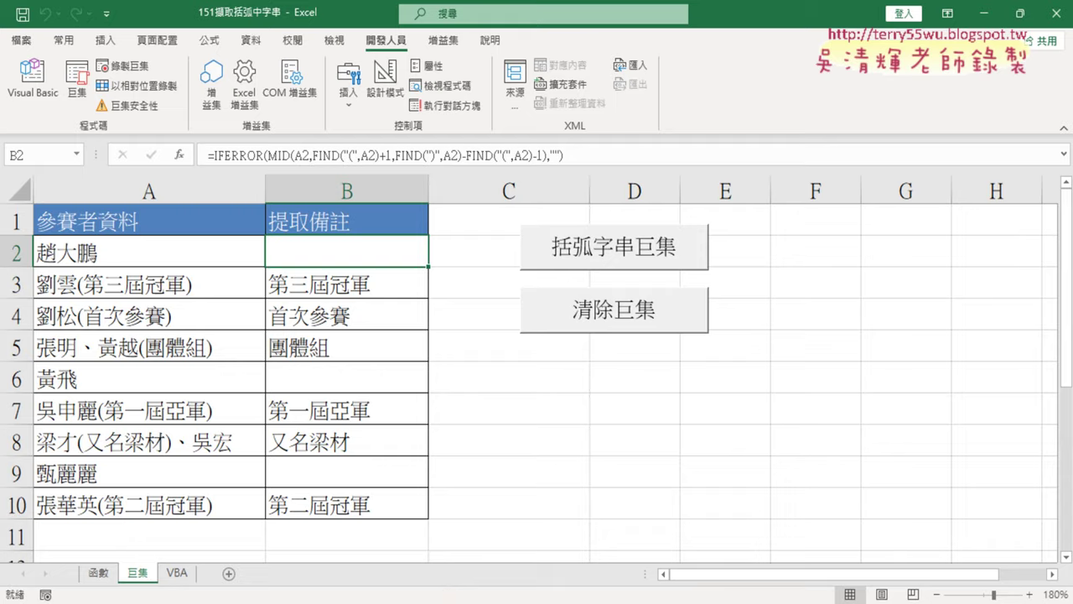
{"action": "left_click", "coordinate": [518, 554]}
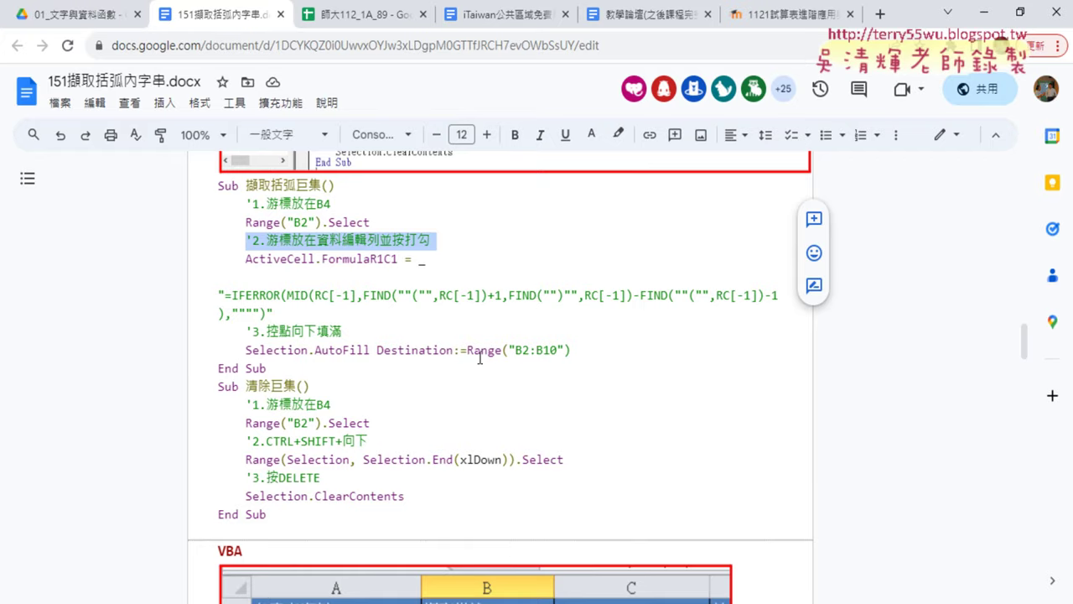
- In the '1.只輸出公式到 B3' section, select the macro name 括弧字串_公式, then minimize the notes
{"action": "scroll", "coordinate": [480, 358], "scroll_direction": "down", "scroll_amount": 10}
{"action": "scroll", "coordinate": [334, 341], "scroll_direction": "down", "scroll_amount": 3}
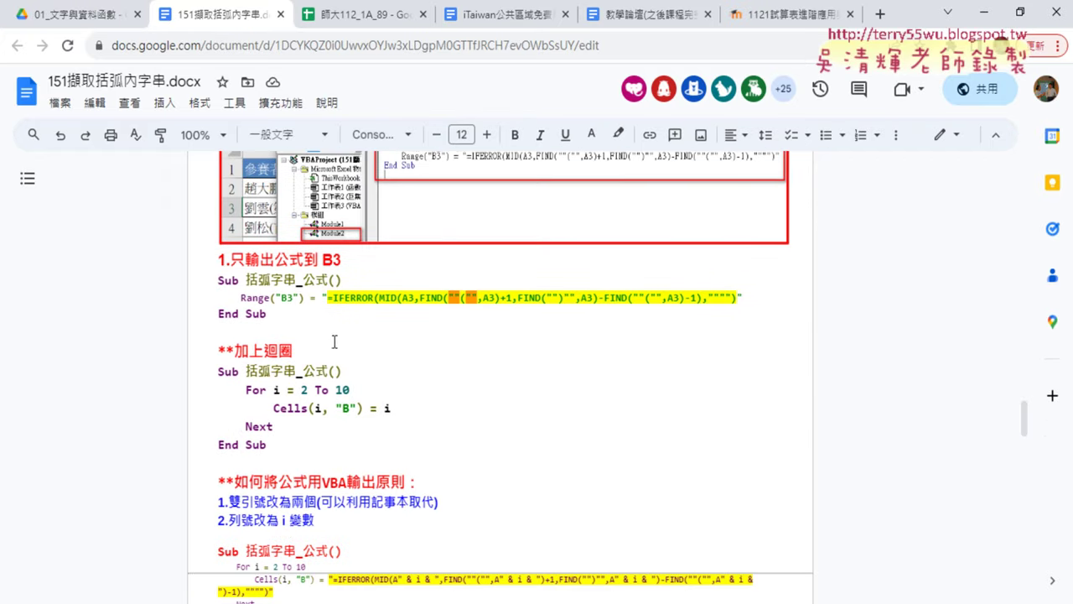
{"action": "left_click_drag", "start_coordinate": [246, 280], "coordinate": [329, 280]}
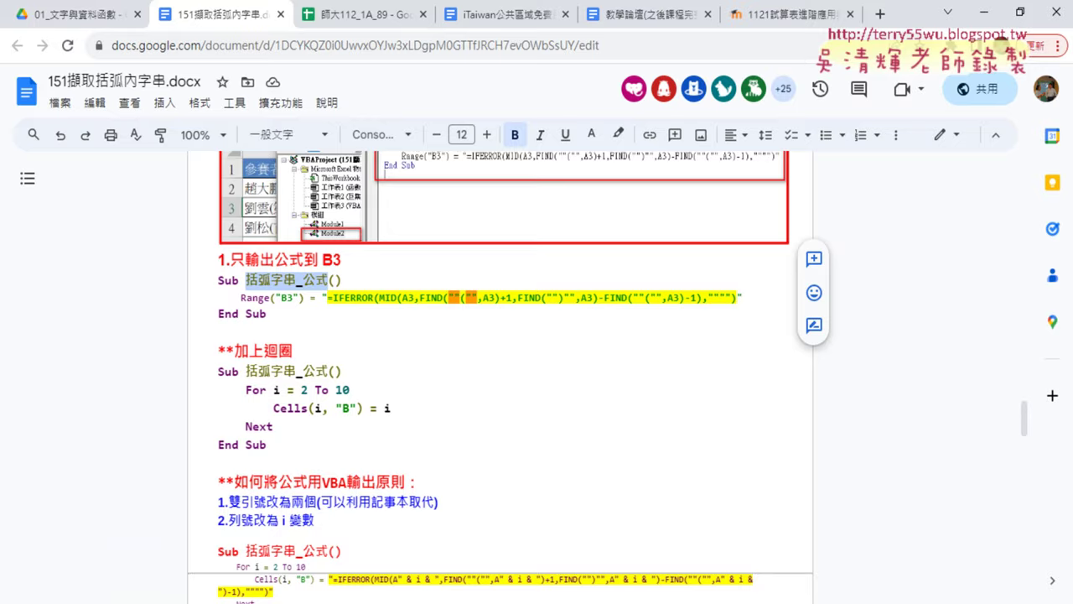
{"action": "left_click", "coordinate": [983, 12]}
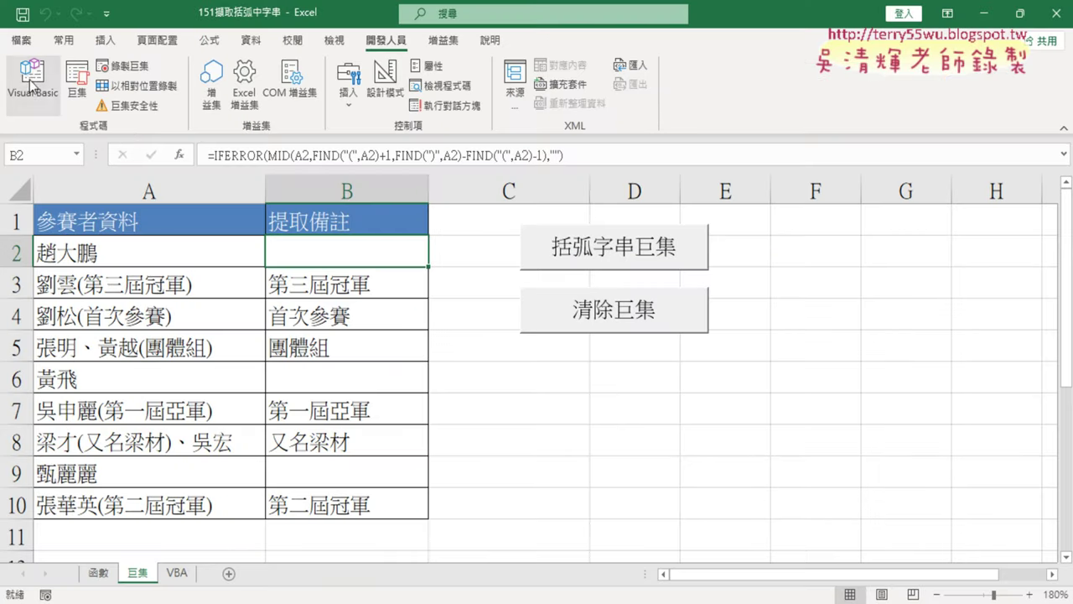
- Open the Visual Basic editor, reposition it, enlarge the Project pane, and select Module1
{"action": "left_click", "coordinate": [32, 80]}
{"action": "left_click_drag", "start_coordinate": [352, 34], "coordinate": [506, 59]}
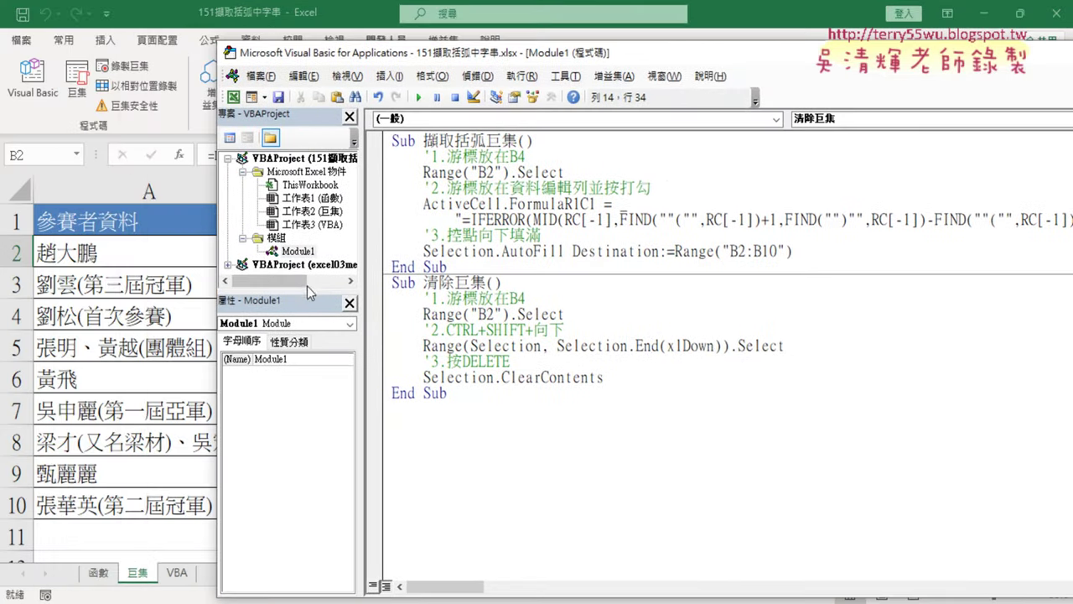
{"action": "left_click_drag", "start_coordinate": [306, 289], "coordinate": [300, 348]}
{"action": "left_click", "coordinate": [296, 252]}
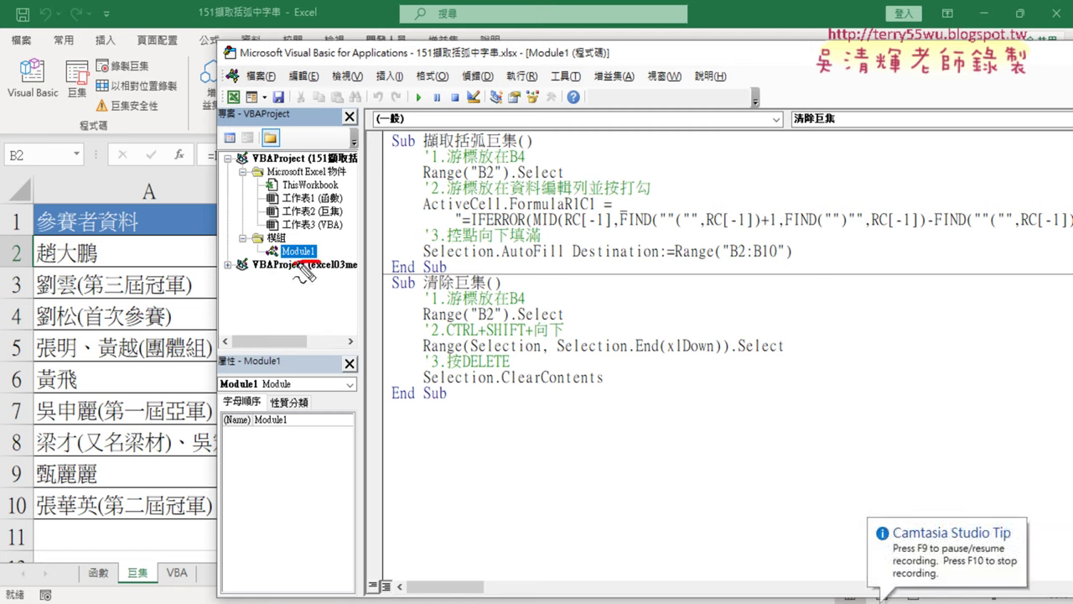
- Mark Module1 and the space below the last End Sub with pen annotations, then clear them
{"action": "left_click_drag", "start_coordinate": [326, 248], "coordinate": [328, 262]}
{"action": "left_click_drag", "start_coordinate": [356, 194], "coordinate": [308, 243]}
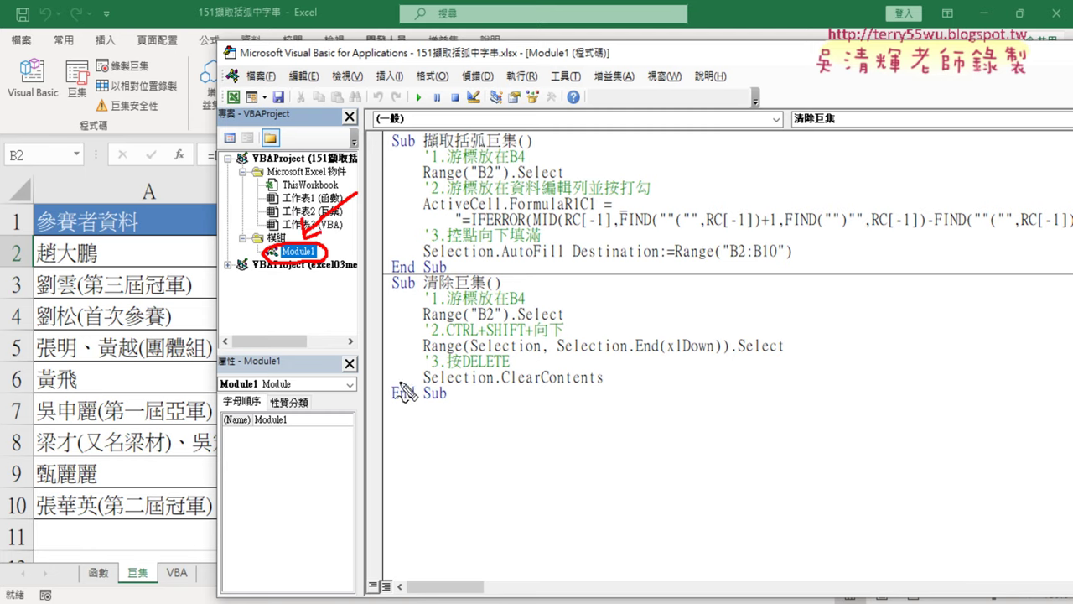
{"action": "left_click_drag", "start_coordinate": [385, 409], "coordinate": [619, 415]}
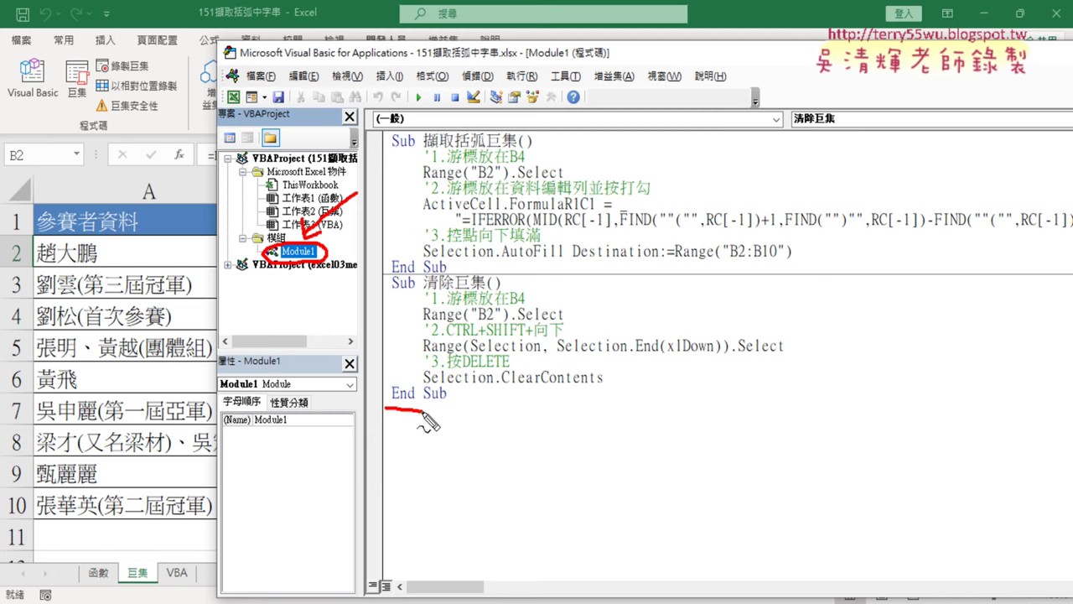
{"action": "mouse_move", "coordinate": [554, 423]}
{"action": "left_mouse_down"}
{"action": "mouse_move", "coordinate": [562, 483]}
{"action": "mouse_move", "coordinate": [600, 460]}
{"action": "left_mouse_up"}
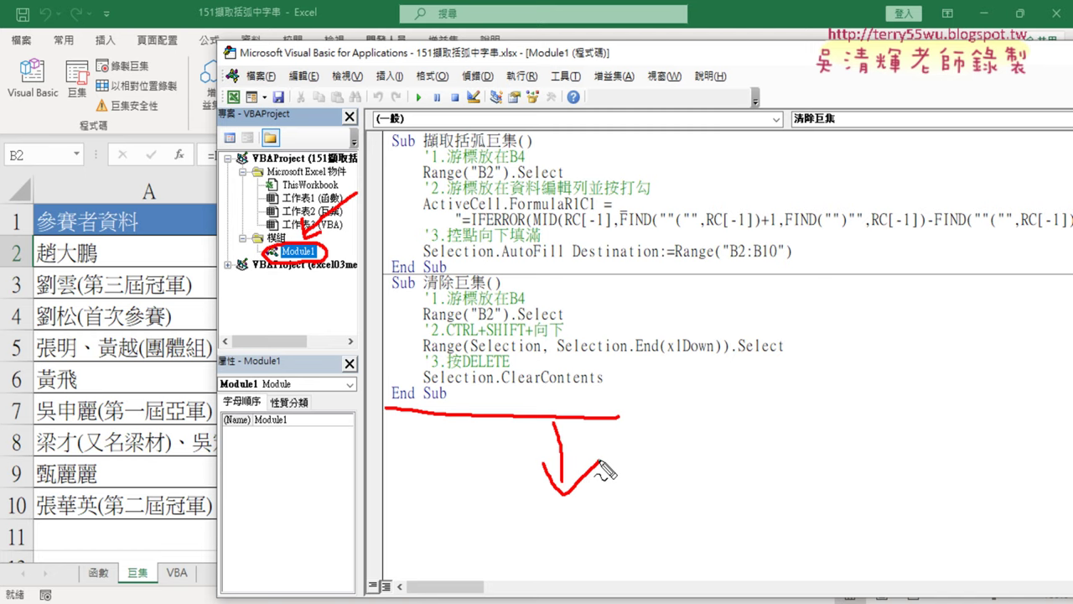
{"action": "key", "text": "Escape"}
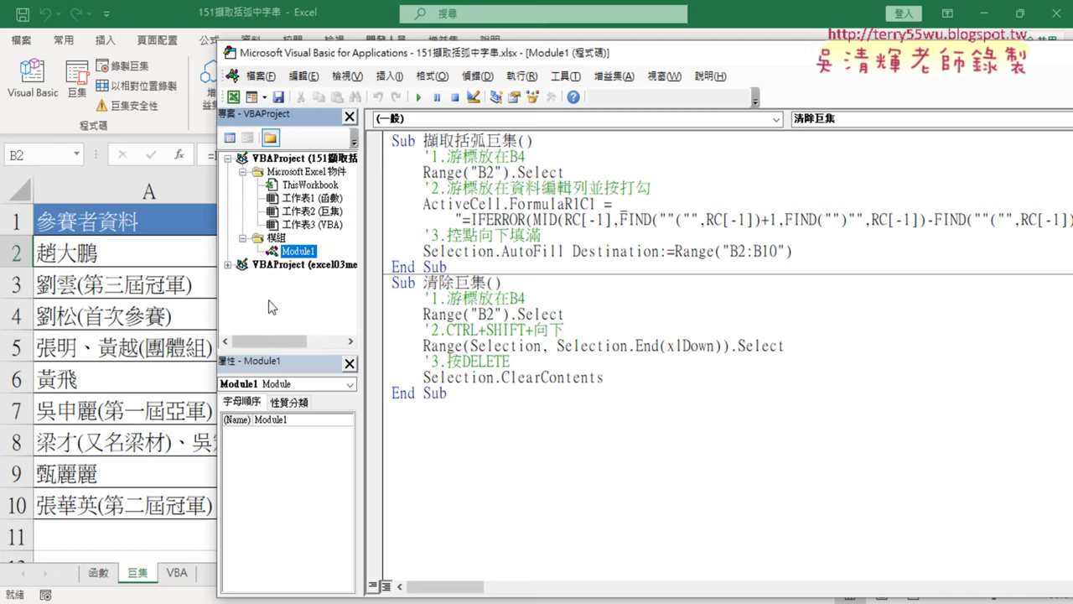
- Insert a new module from the Modules folder menu, then return to Module1's code
{"action": "right_click", "coordinate": [278, 239]}
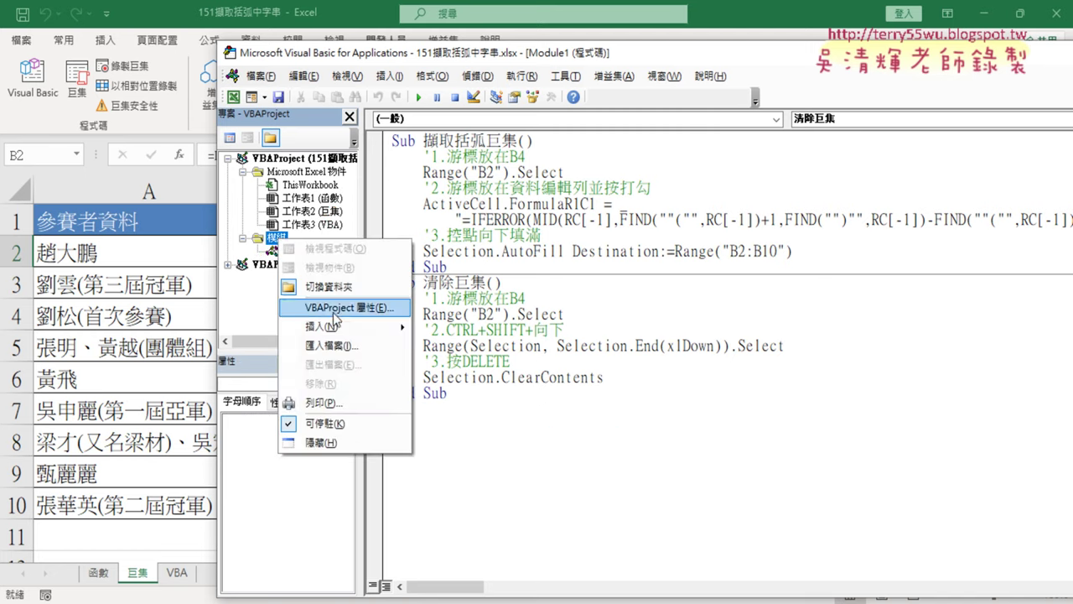
{"action": "mouse_move", "coordinate": [394, 326]}
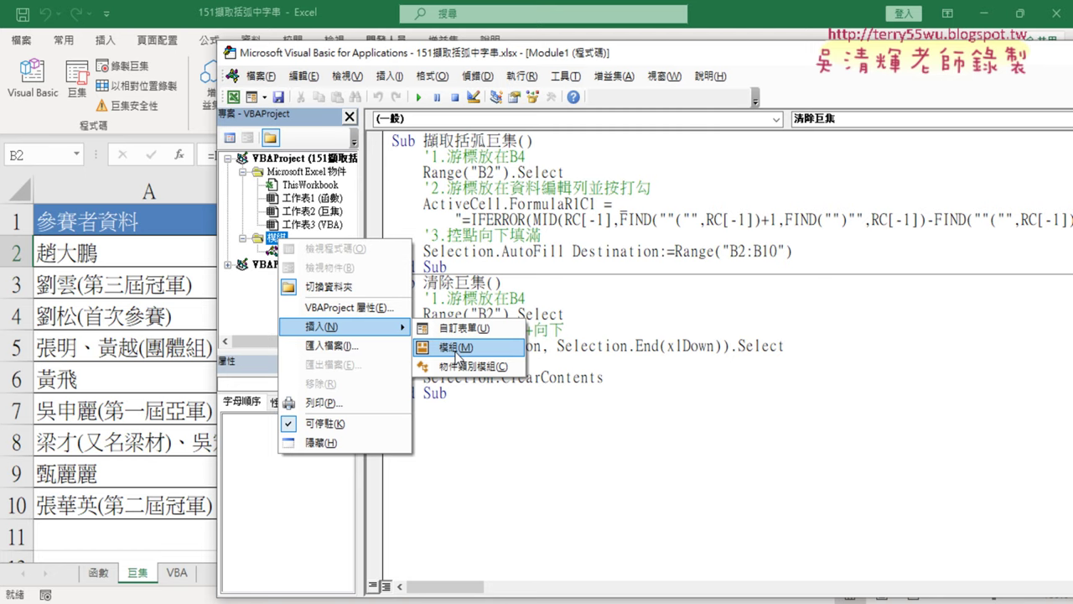
{"action": "left_click", "coordinate": [458, 347]}
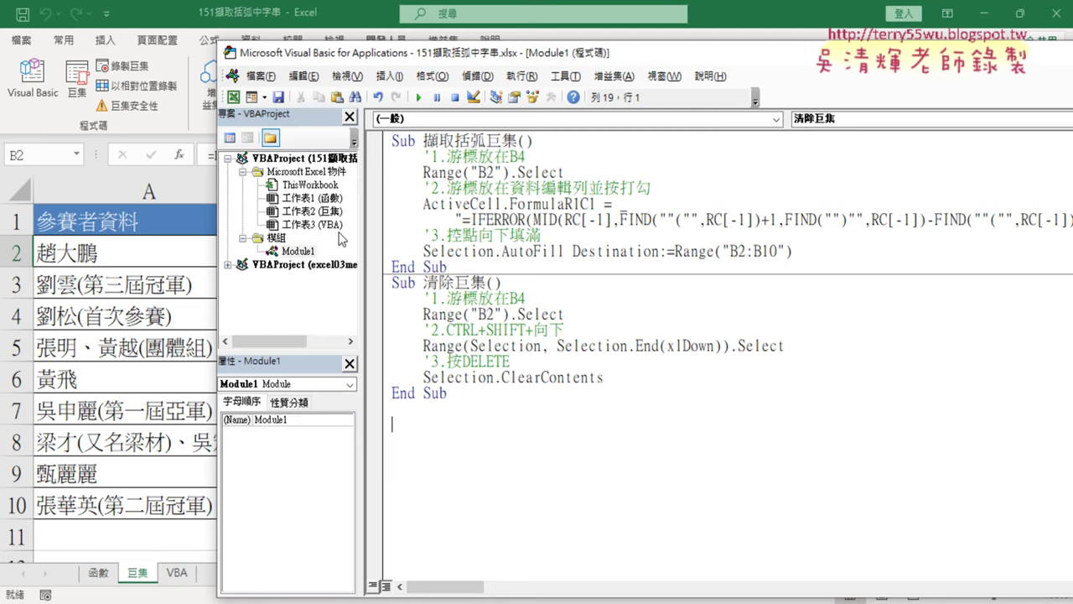
{"action": "left_click", "coordinate": [299, 251]}
- Below the last End Sub, create Sub 括弧字串_公式 with an indented blank body line
{"action": "left_click", "coordinate": [411, 411]}
{"action": "type", "text": "a"}
{"action": "key", "text": "BackSpace"}
{"action": "type", "text": "su"}
{"action": "type", "text": "b"}
{"action": "type", "text": "括弧字串_公式"}
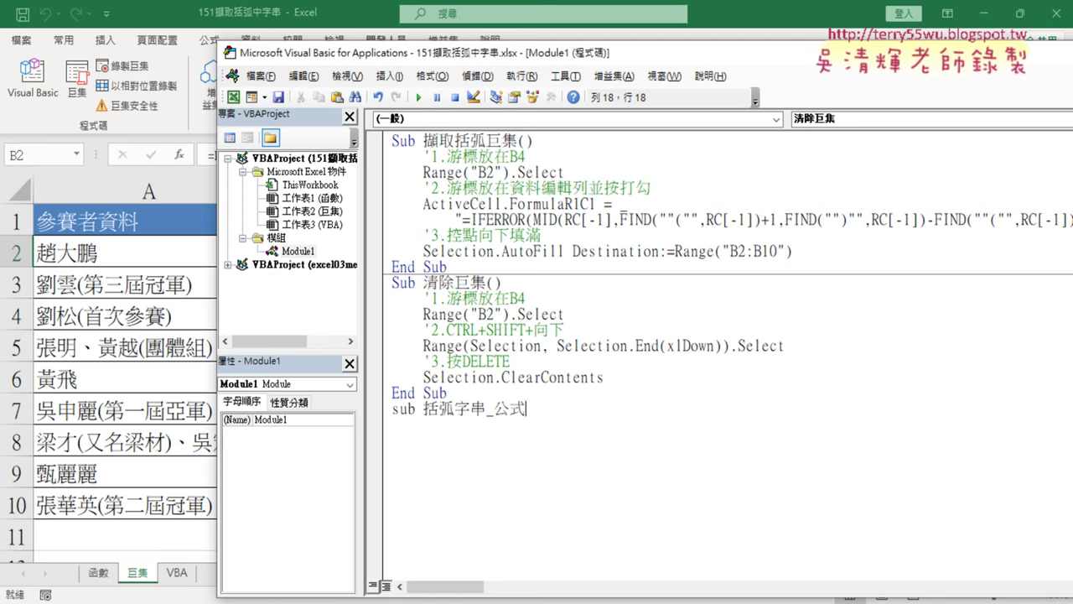
{"action": "key", "text": "Return"}
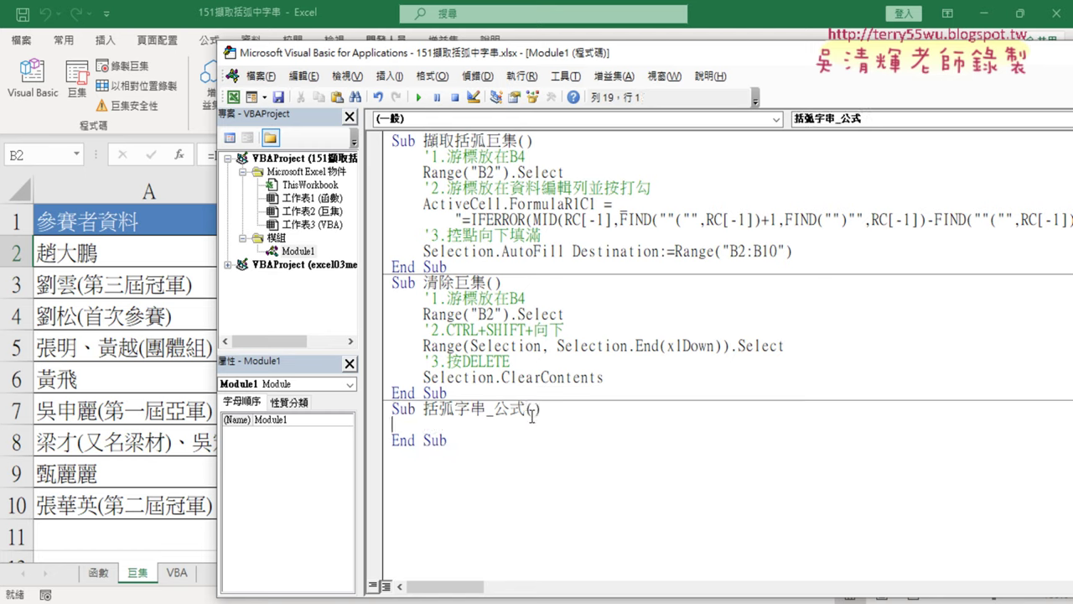
{"action": "left_click_drag", "start_coordinate": [527, 410], "coordinate": [531, 453]}
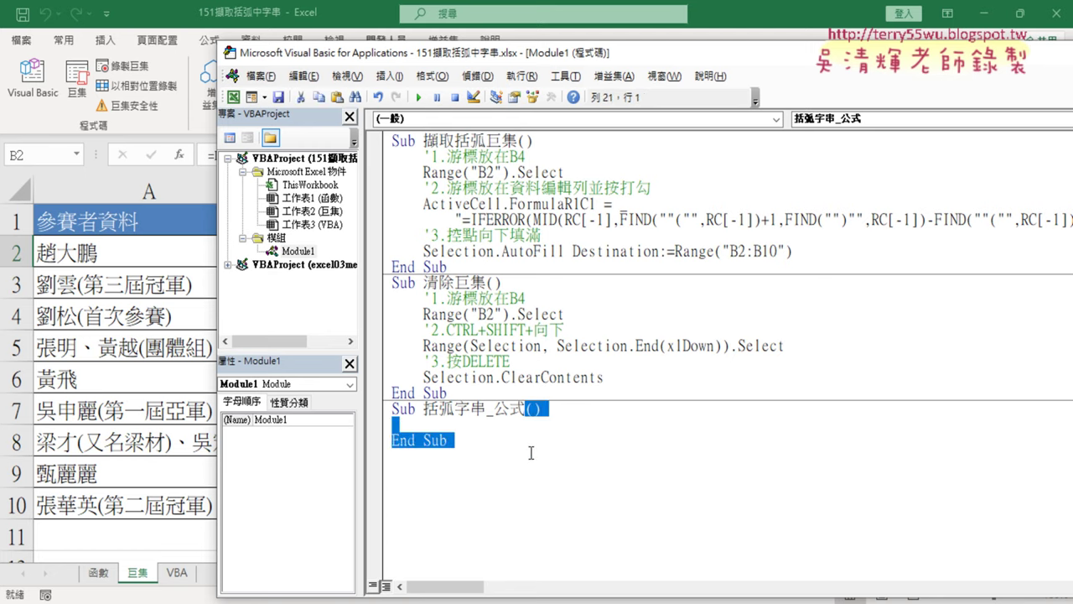
{"action": "left_click", "coordinate": [495, 424]}
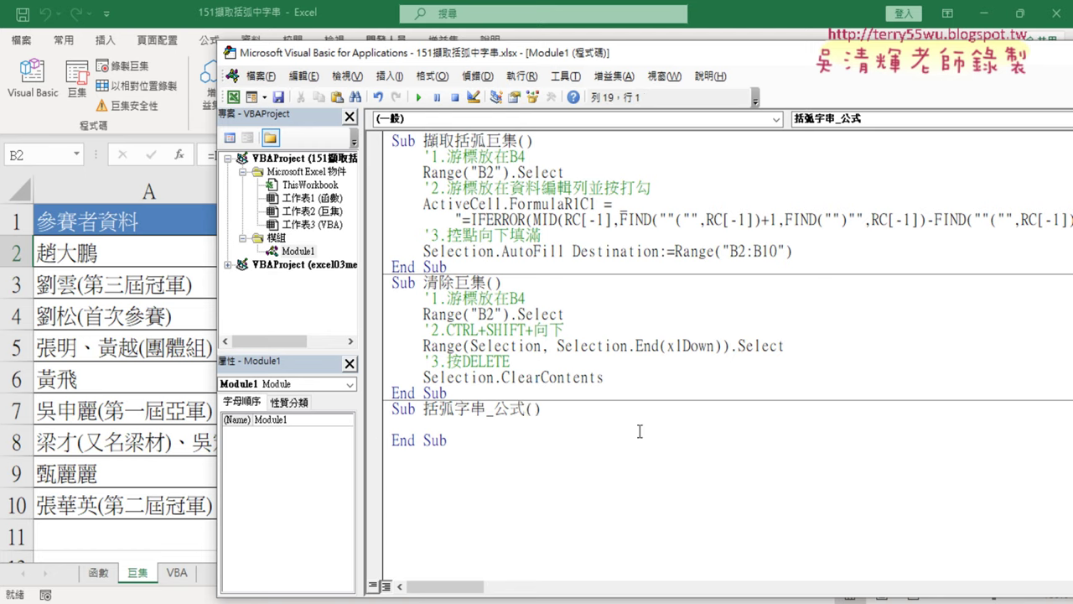
{"action": "key", "text": "Tab"}
{"action": "mouse_move", "coordinate": [500, 60]}
{"action": "left_mouse_down"}
{"action": "mouse_move", "coordinate": [720, 74]}
{"action": "mouse_move", "coordinate": [734, 52]}
{"action": "left_mouse_up"}
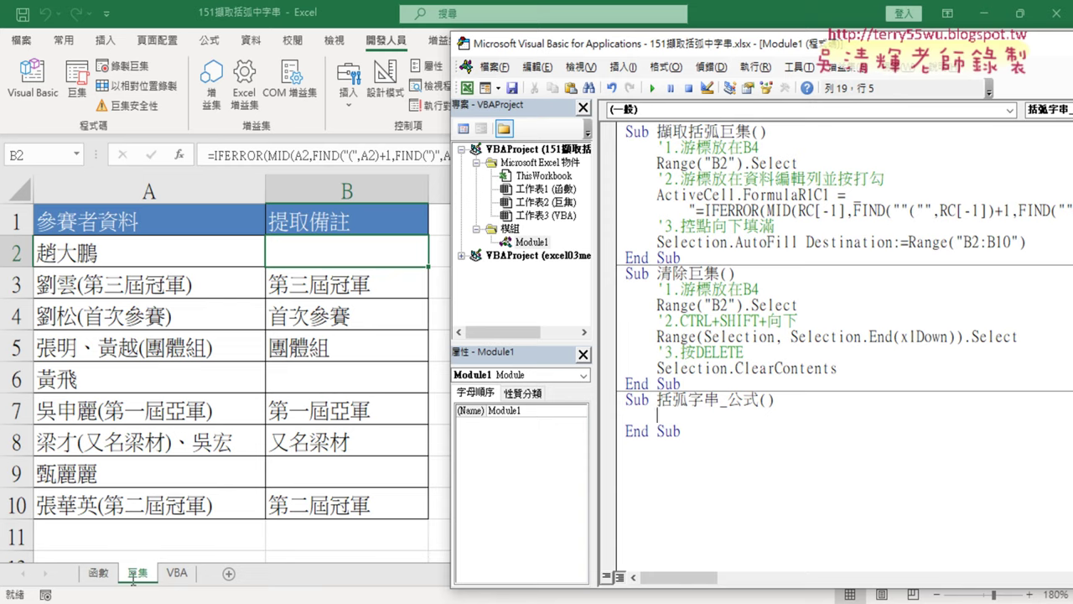
- Switch to the VBA sheet, select cell B2, and reopen the Visual Basic editor
{"action": "left_click", "coordinate": [178, 579]}
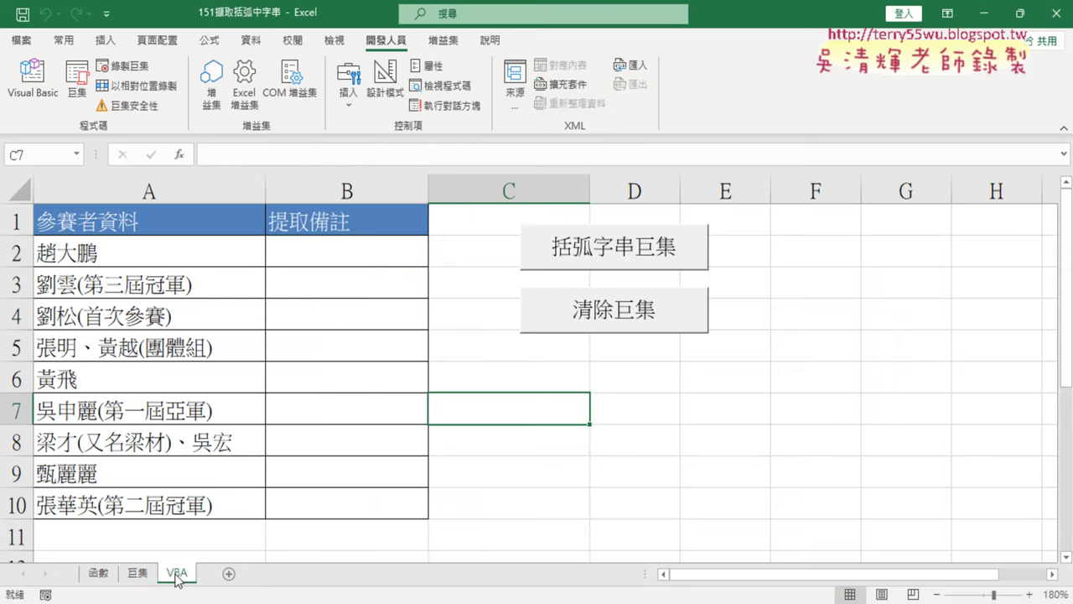
{"action": "left_click", "coordinate": [374, 255]}
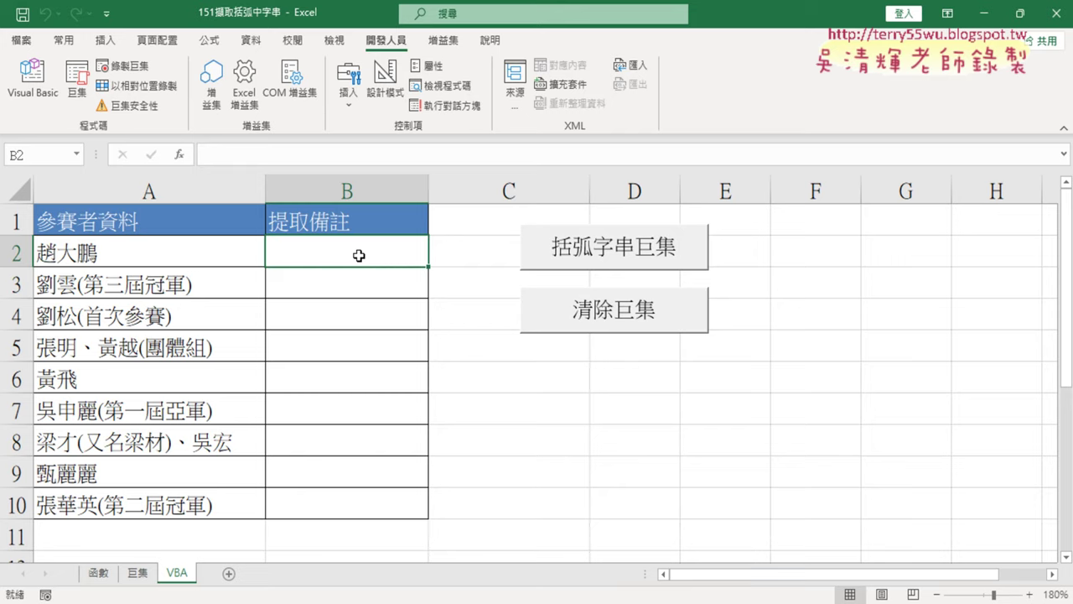
{"action": "left_click", "coordinate": [61, 100]}
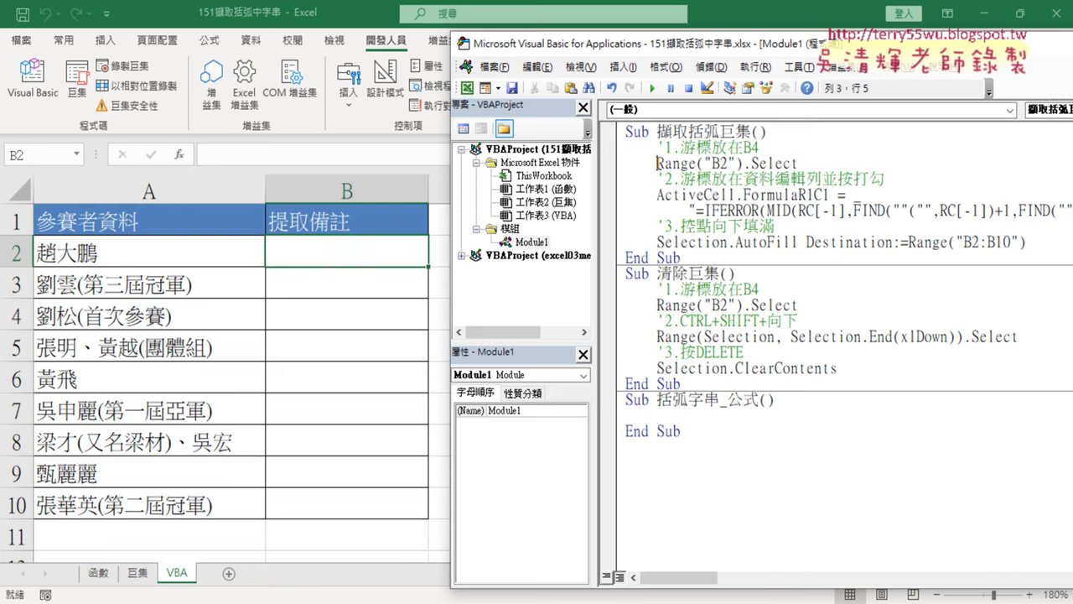
- Start the 括弧字串_公式 body with Cells(2, "B") and dismiss the resulting compile error
{"action": "left_click_drag", "start_coordinate": [656, 163], "coordinate": [745, 168]}
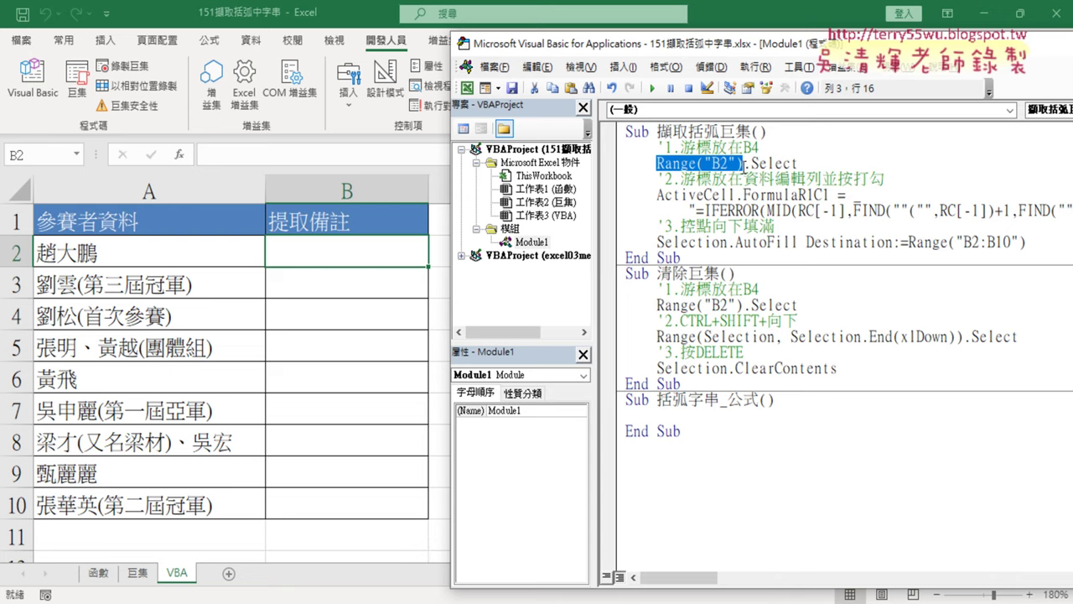
{"action": "left_click_drag", "start_coordinate": [704, 196], "coordinate": [737, 195]}
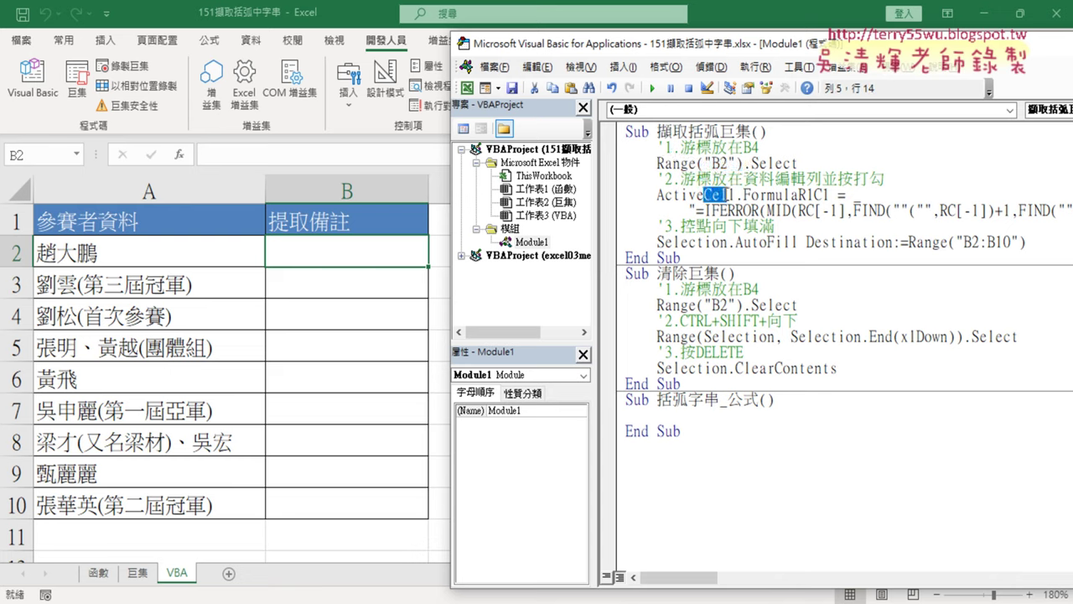
{"action": "left_click", "coordinate": [702, 416]}
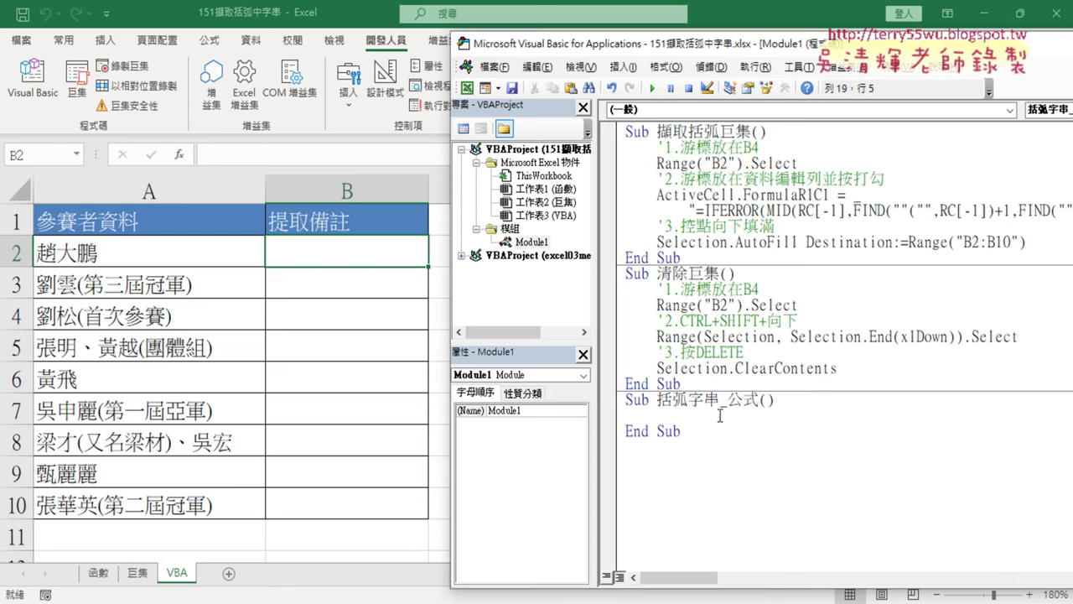
{"action": "type", "text": "ce"}
{"action": "type", "text": "lls"}
{"action": "type", "text": "("}
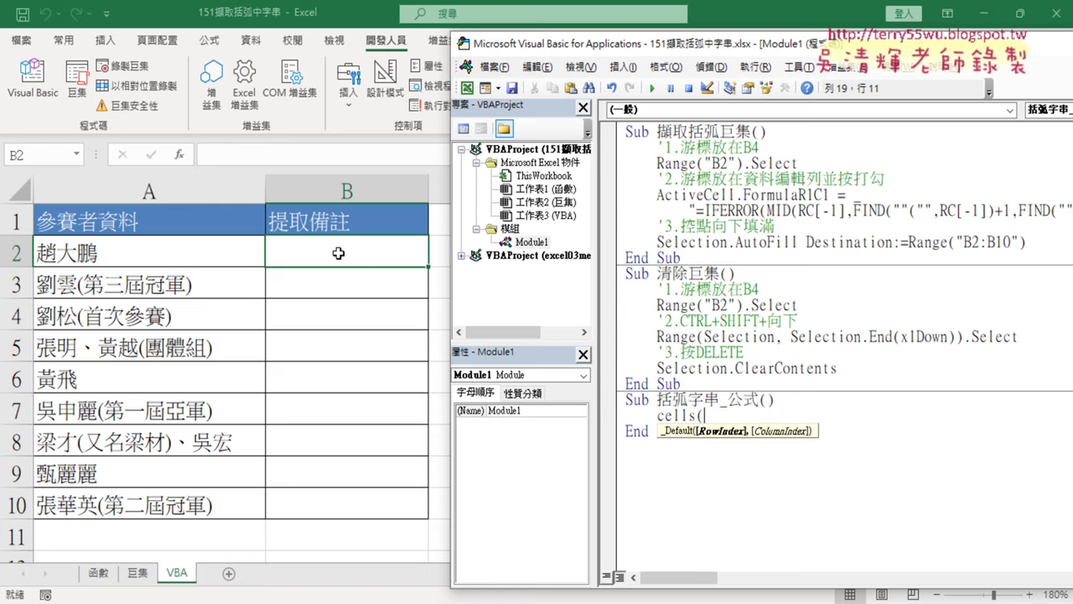
{"action": "type", "text": "2"}
{"action": "type", "text": ","}
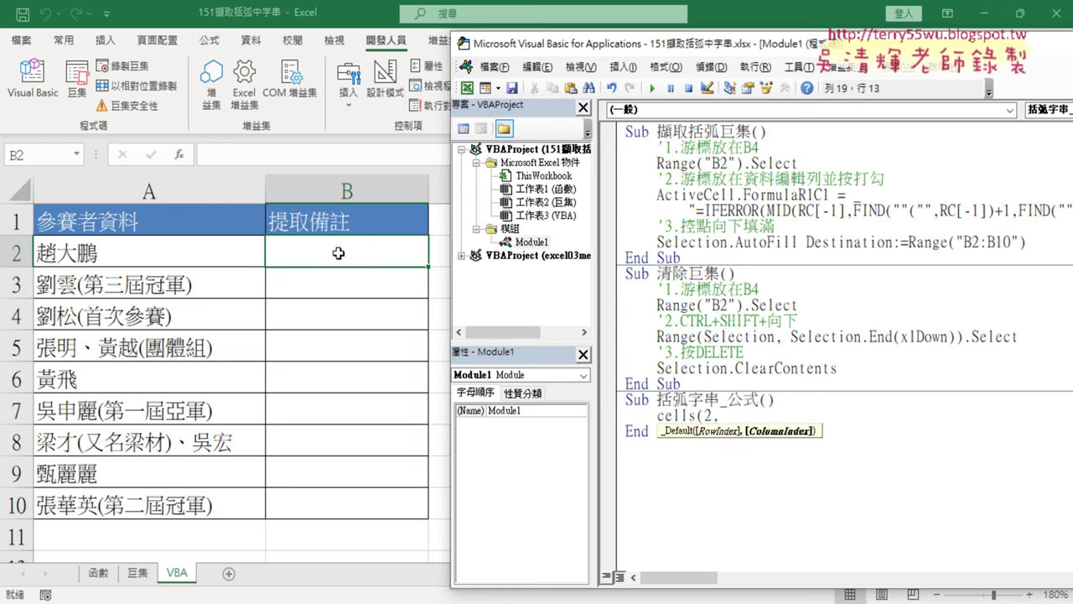
{"action": "type", "text": "2"}
{"action": "key", "text": "BackSpace"}
{"action": "type", "text": "\""}
{"action": "type", "text": "B\""}
{"action": "type", "text": ")"}
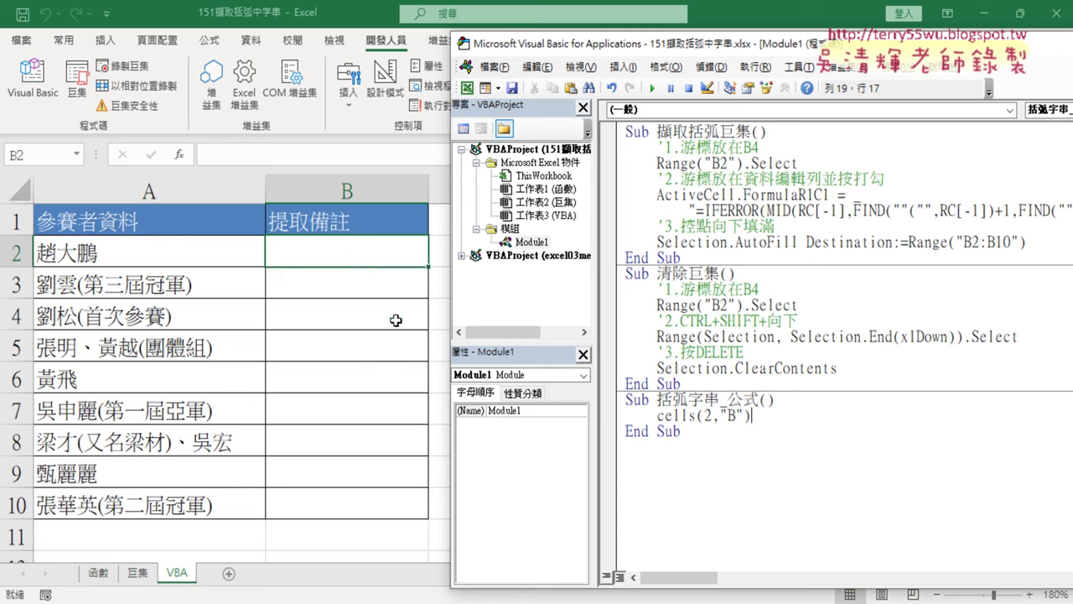
{"action": "left_click", "coordinate": [839, 491]}
{"action": "left_click", "coordinate": [523, 376]}
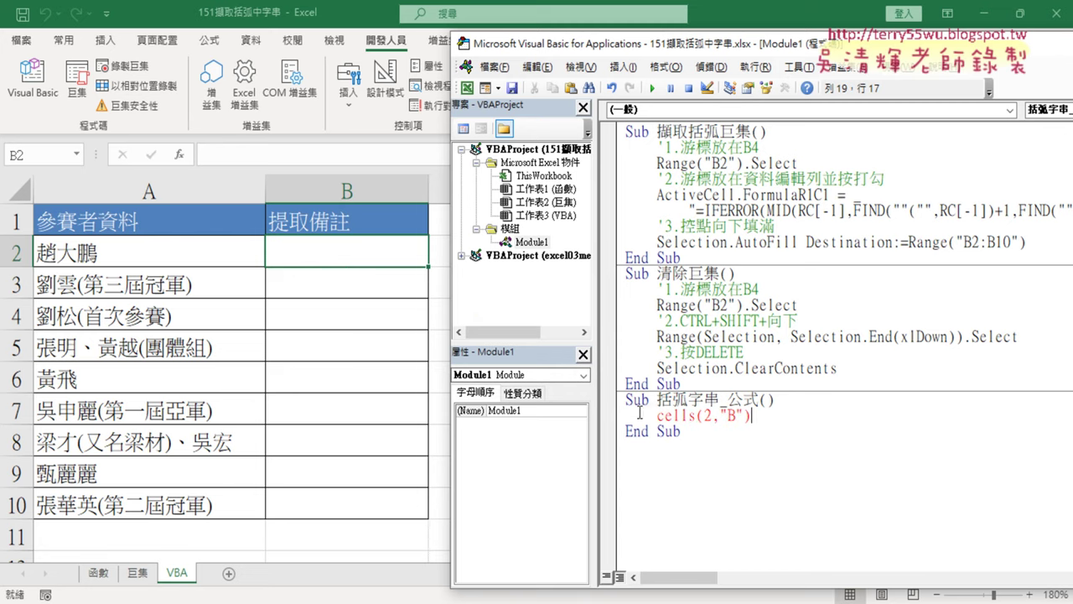
- Complete the line as Cells(2, "B") = "" with the caret between the empty quotes
{"action": "left_click_drag", "start_coordinate": [656, 416], "coordinate": [698, 416]}
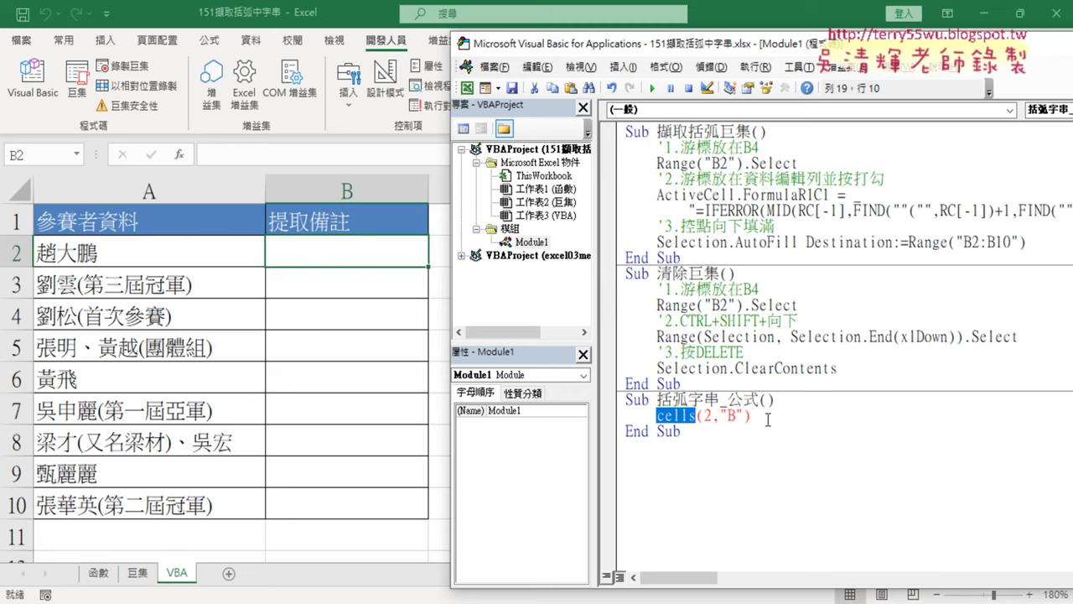
{"action": "left_click", "coordinate": [769, 419]}
{"action": "type", "text": "="}
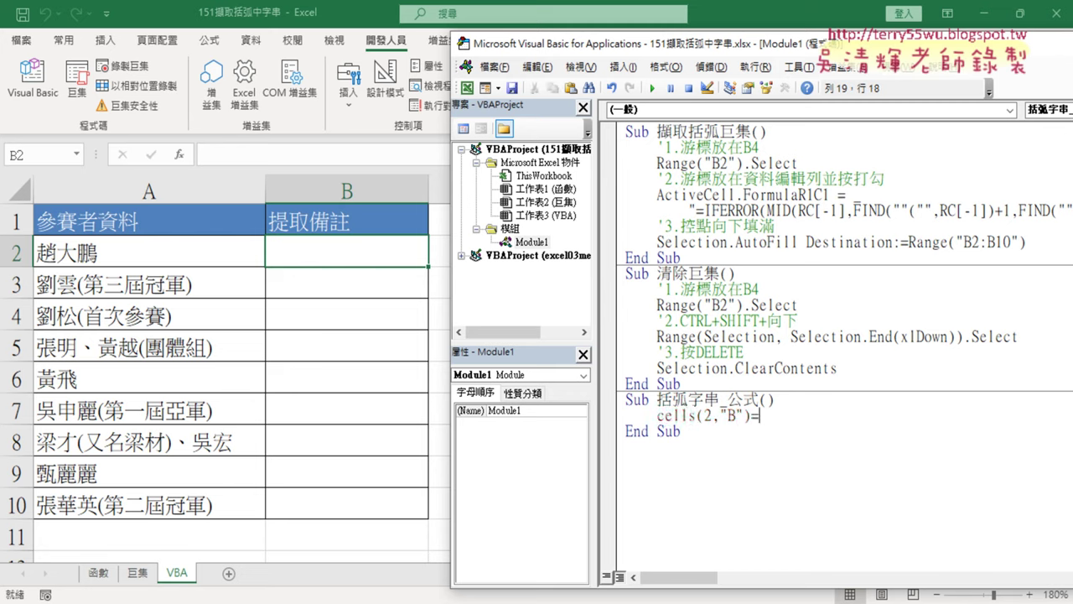
{"action": "type", "text": "\"\""}
{"action": "key", "text": "Left"}
{"action": "left_click", "coordinate": [850, 355]}
{"action": "left_click", "coordinate": [794, 413]}
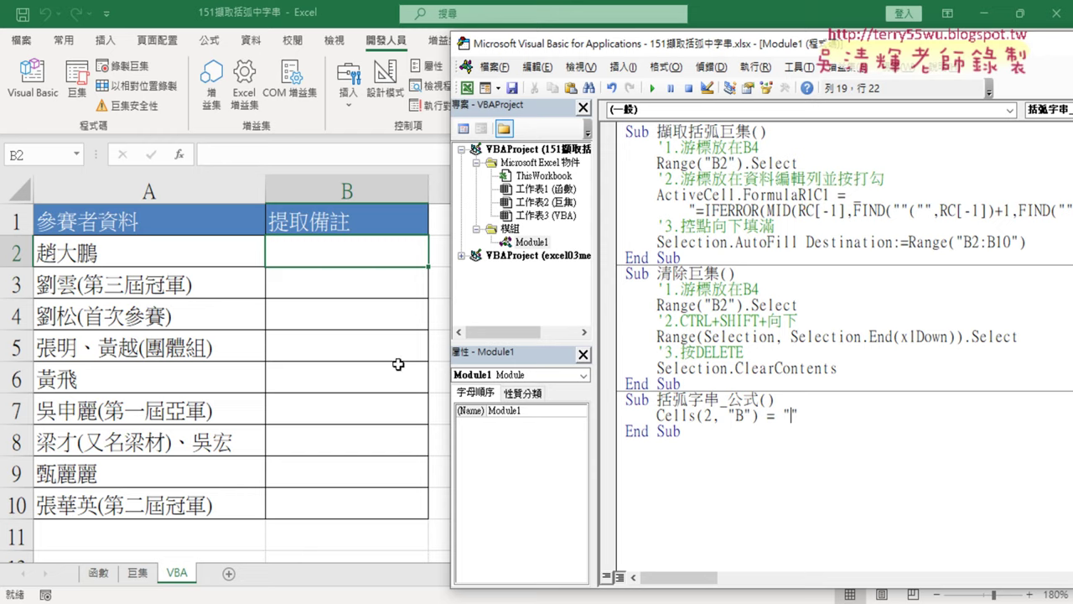
- Copy B2's formula from the 巨集 sheet's formula bar, cancel the edit, and return to VBA
{"action": "left_click", "coordinate": [138, 573]}
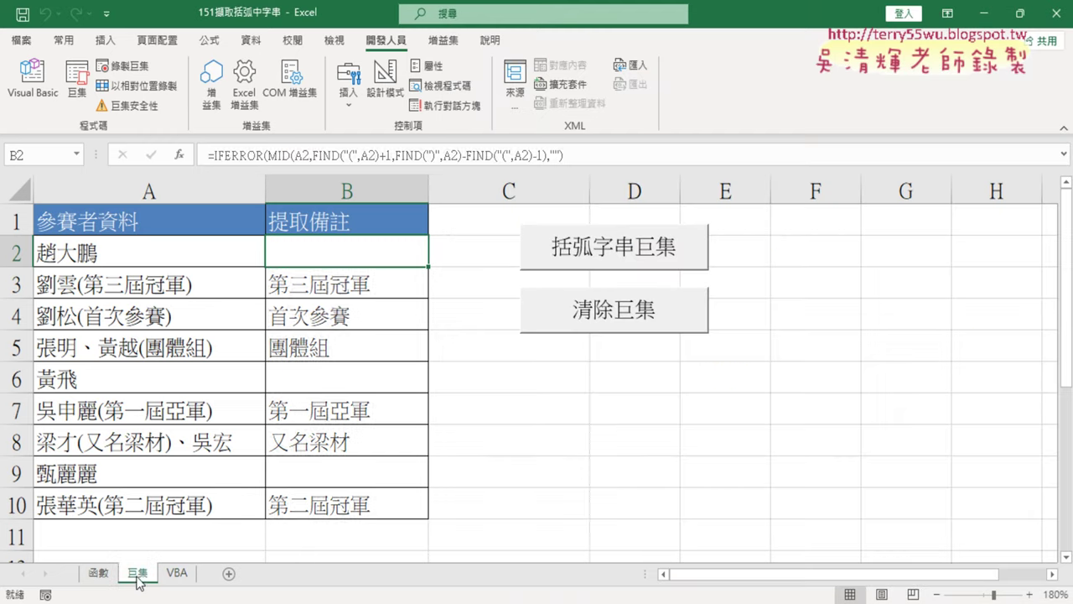
{"action": "left_click_drag", "start_coordinate": [587, 155], "coordinate": [208, 155]}
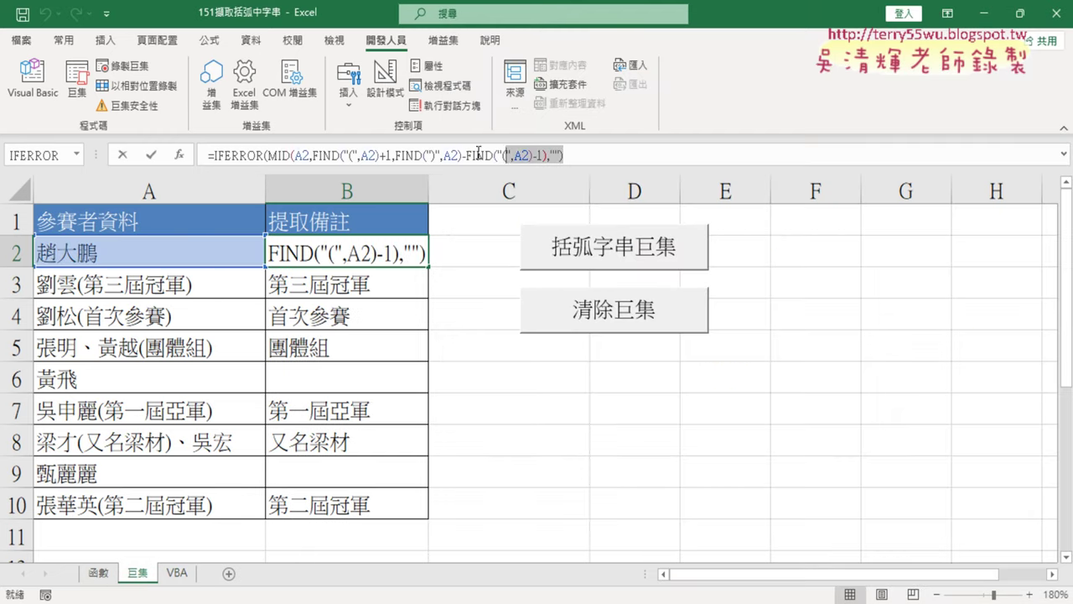
{"action": "right_click", "coordinate": [322, 159]}
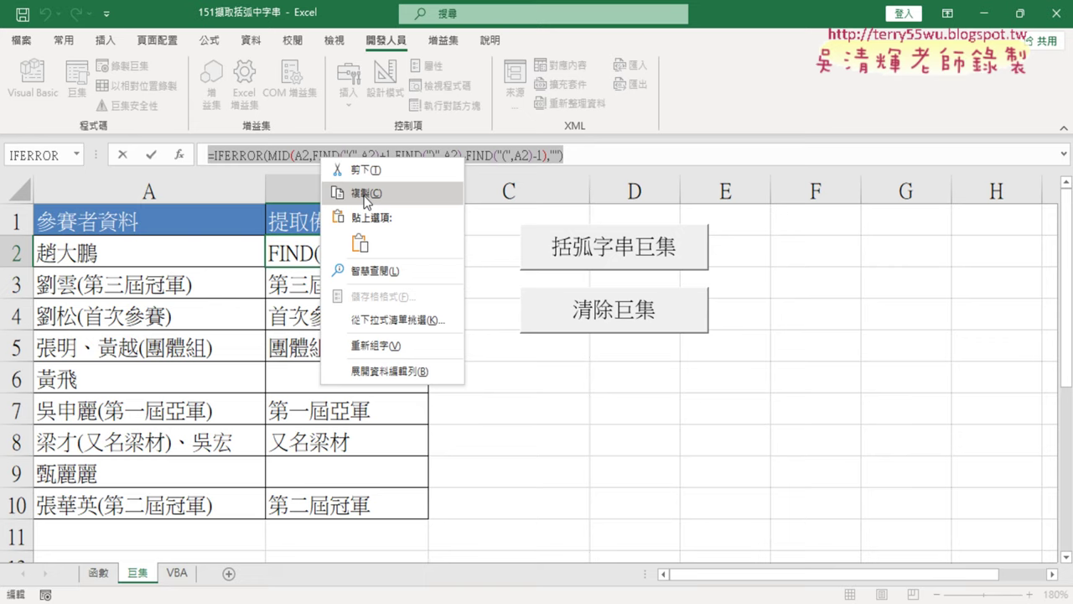
{"action": "left_click", "coordinate": [366, 193]}
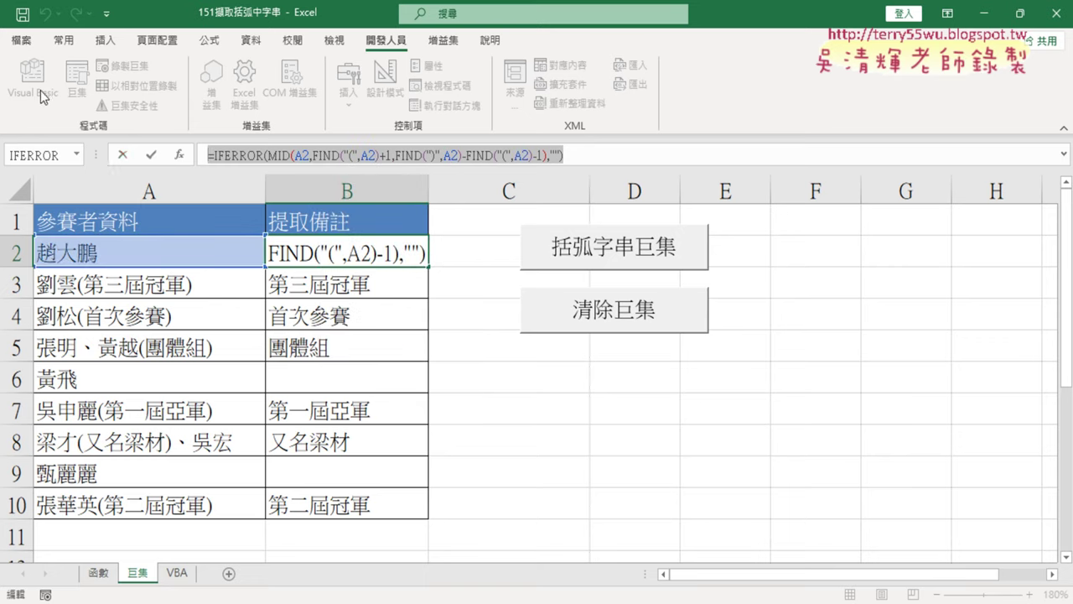
{"action": "left_click", "coordinate": [123, 155]}
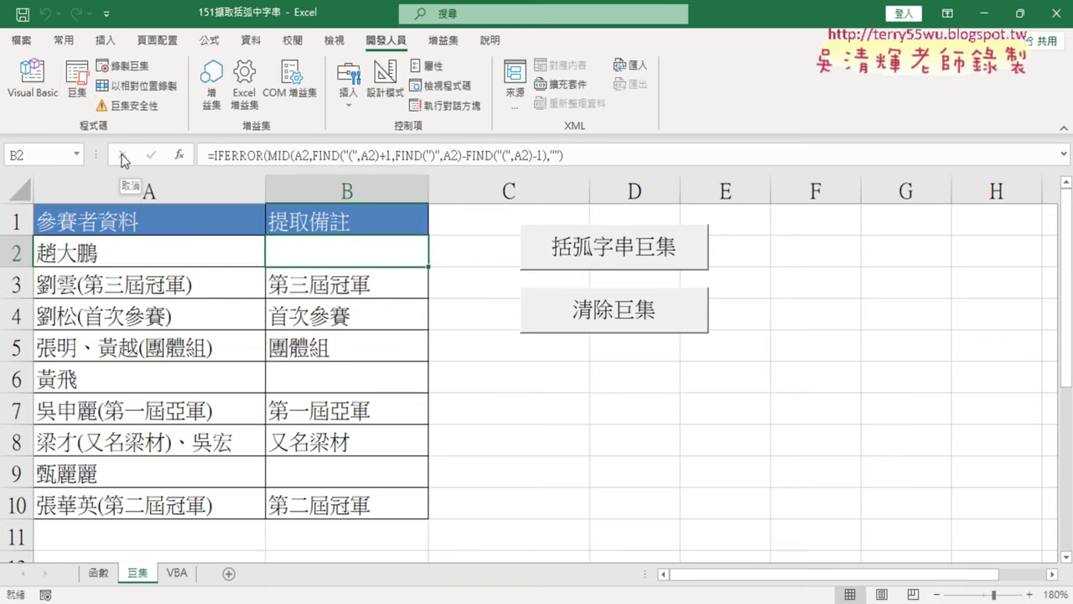
{"action": "left_click", "coordinate": [38, 101]}
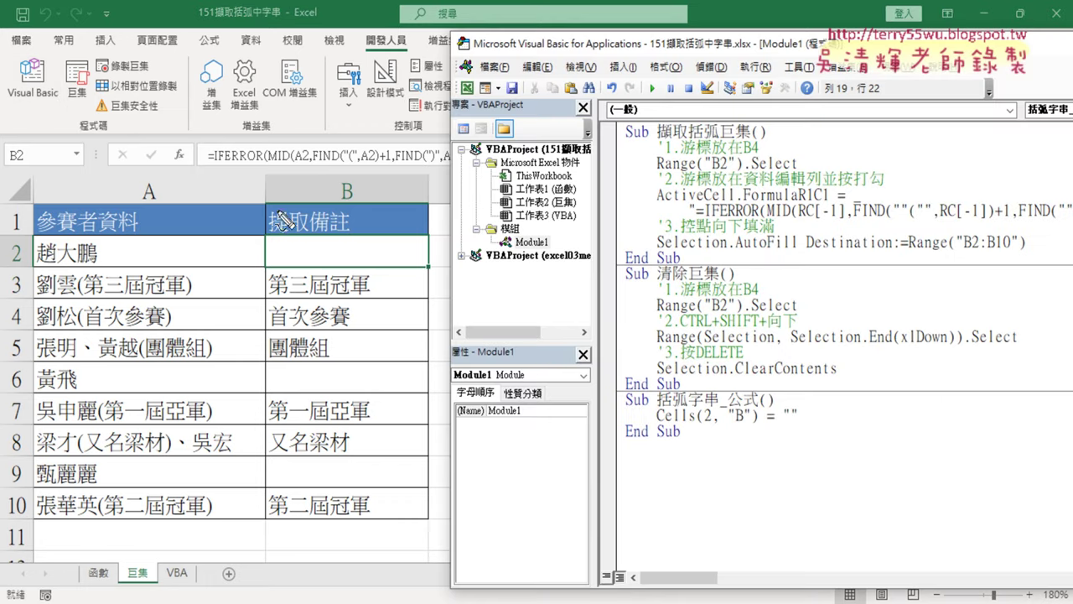
{"action": "mouse_move", "coordinate": [248, 173]}
{"action": "left_mouse_down"}
{"action": "mouse_move", "coordinate": [653, 295]}
{"action": "mouse_move", "coordinate": [798, 396]}
{"action": "left_mouse_up"}
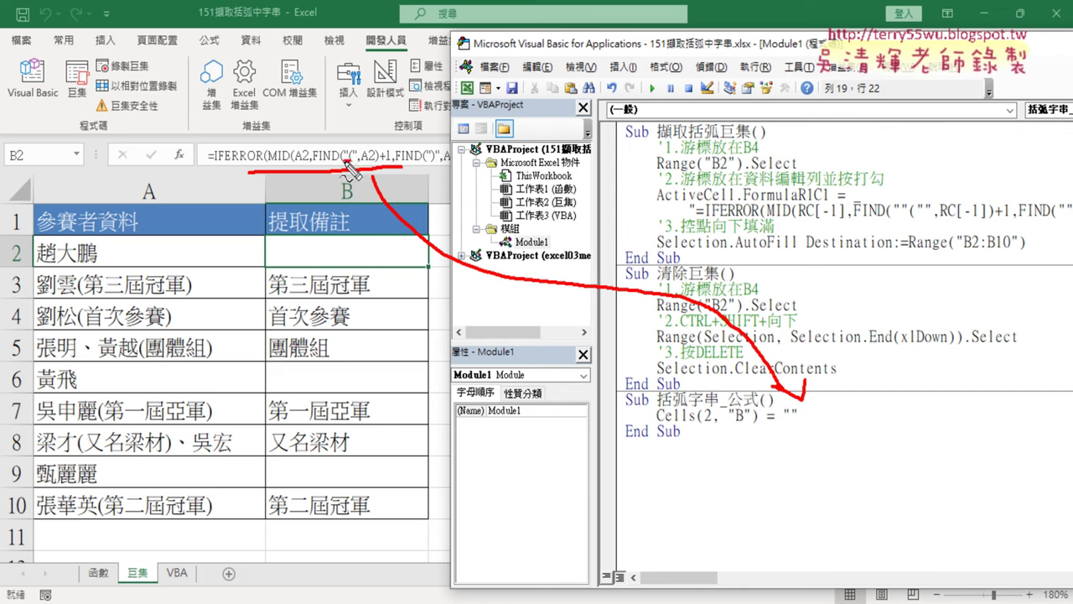
{"action": "left_click_drag", "start_coordinate": [359, 165], "coordinate": [349, 150]}
{"action": "key", "text": "Escape"}
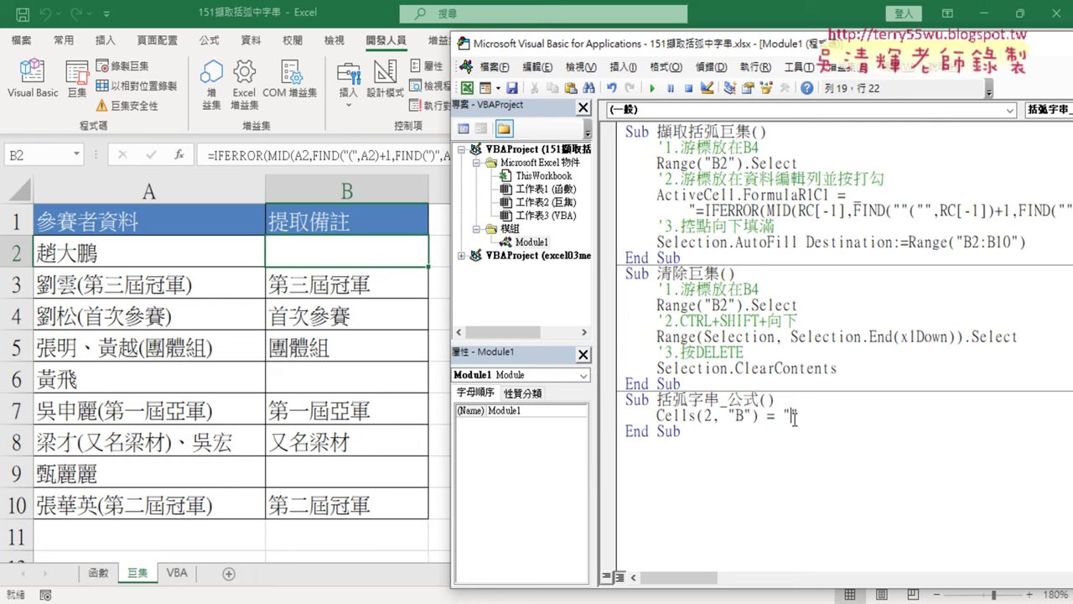
- Launch a blank Notepad from the Start menu's Windows 附屬應用程式 folder
{"action": "key", "text": "super"}
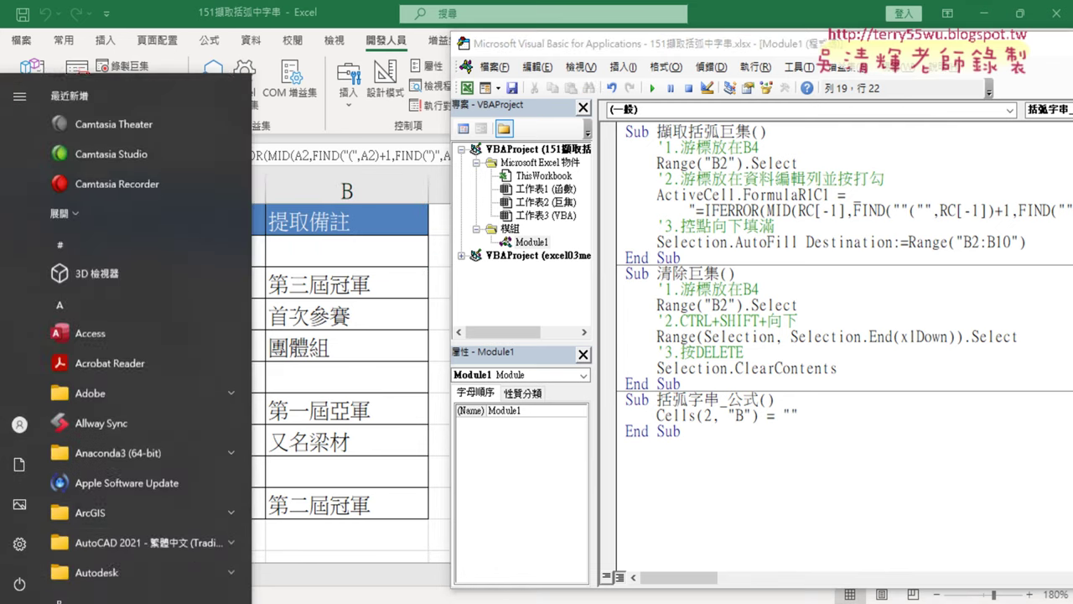
{"action": "scroll", "coordinate": [130, 408], "scroll_direction": "down", "scroll_amount": 2}
{"action": "scroll", "coordinate": [130, 409], "scroll_direction": "down", "scroll_amount": 4}
{"action": "scroll", "coordinate": [130, 409], "scroll_direction": "down", "scroll_amount": 3}
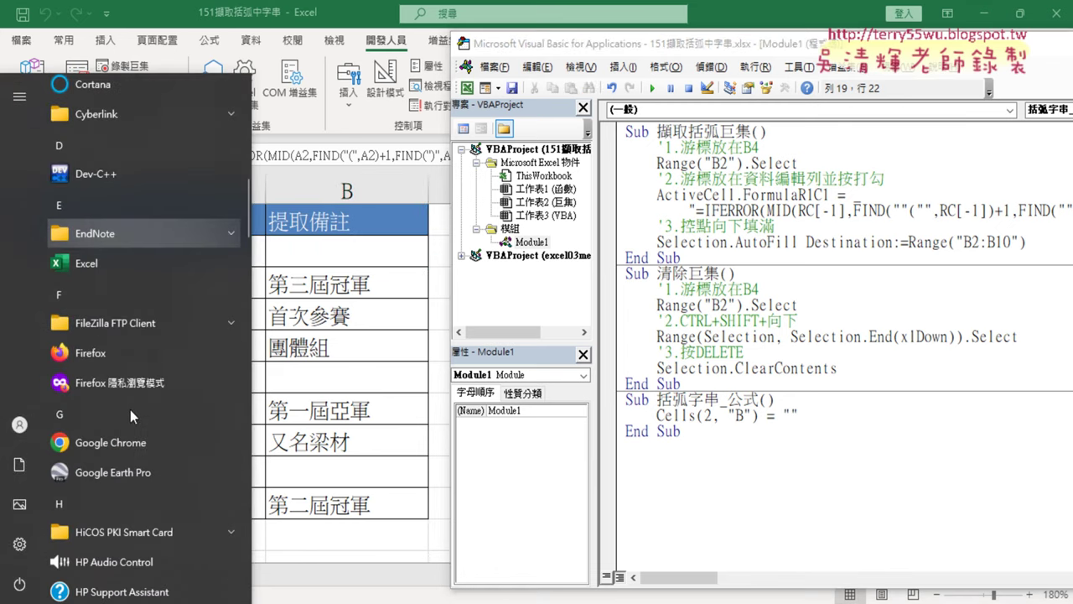
{"action": "scroll", "coordinate": [130, 409], "scroll_direction": "down", "scroll_amount": 5}
{"action": "scroll", "coordinate": [130, 409], "scroll_direction": "down", "scroll_amount": 4}
{"action": "scroll", "coordinate": [130, 409], "scroll_direction": "down", "scroll_amount": 2}
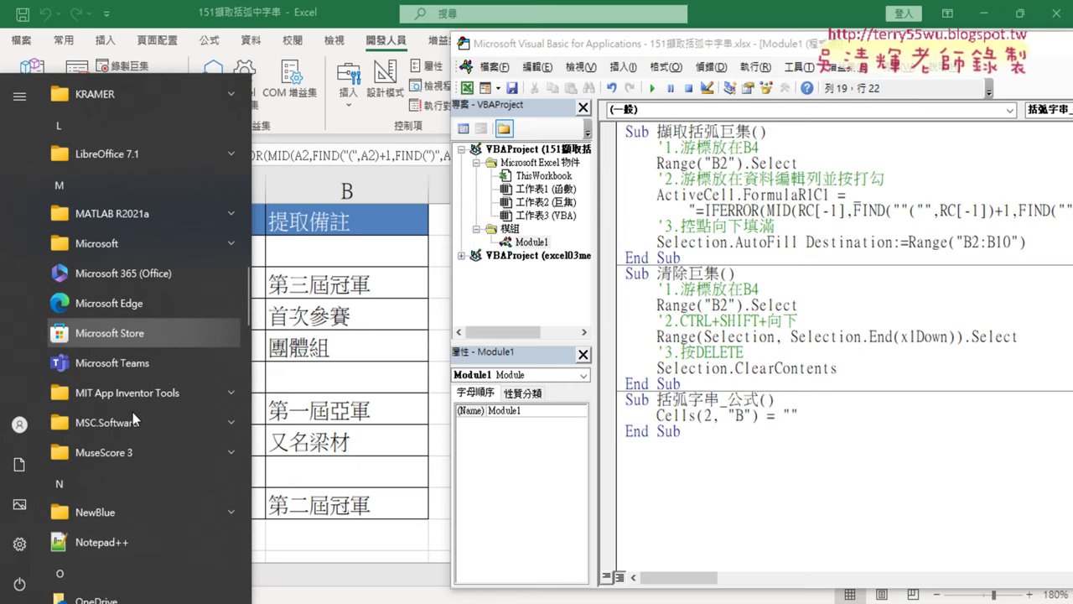
{"action": "scroll", "coordinate": [138, 423], "scroll_direction": "down", "scroll_amount": 2}
{"action": "scroll", "coordinate": [141, 428], "scroll_direction": "down", "scroll_amount": 1}
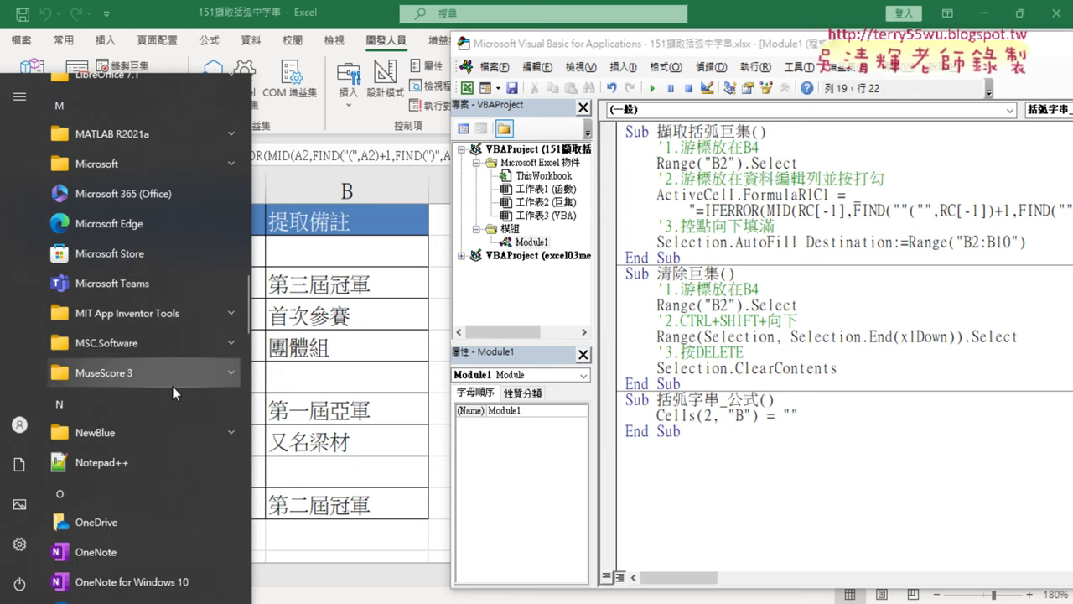
{"action": "scroll", "coordinate": [171, 391], "scroll_direction": "down", "scroll_amount": 3}
{"action": "scroll", "coordinate": [170, 395], "scroll_direction": "down", "scroll_amount": 6}
{"action": "scroll", "coordinate": [170, 396], "scroll_direction": "down", "scroll_amount": 1}
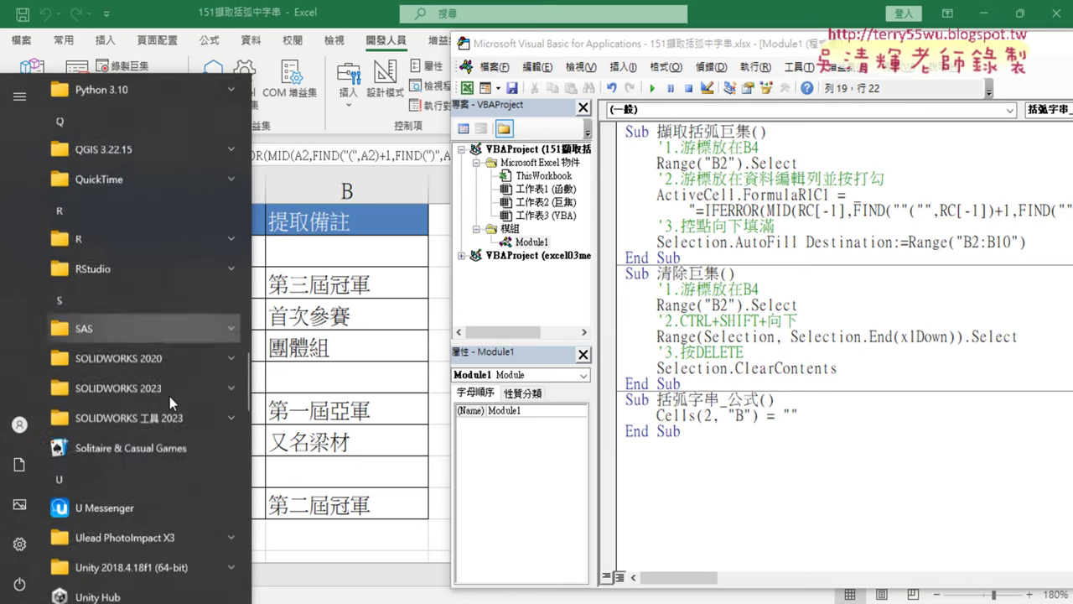
{"action": "scroll", "coordinate": [170, 396], "scroll_direction": "down", "scroll_amount": 4}
{"action": "scroll", "coordinate": [169, 395], "scroll_direction": "down", "scroll_amount": 5}
{"action": "scroll", "coordinate": [169, 396], "scroll_direction": "down", "scroll_amount": 1}
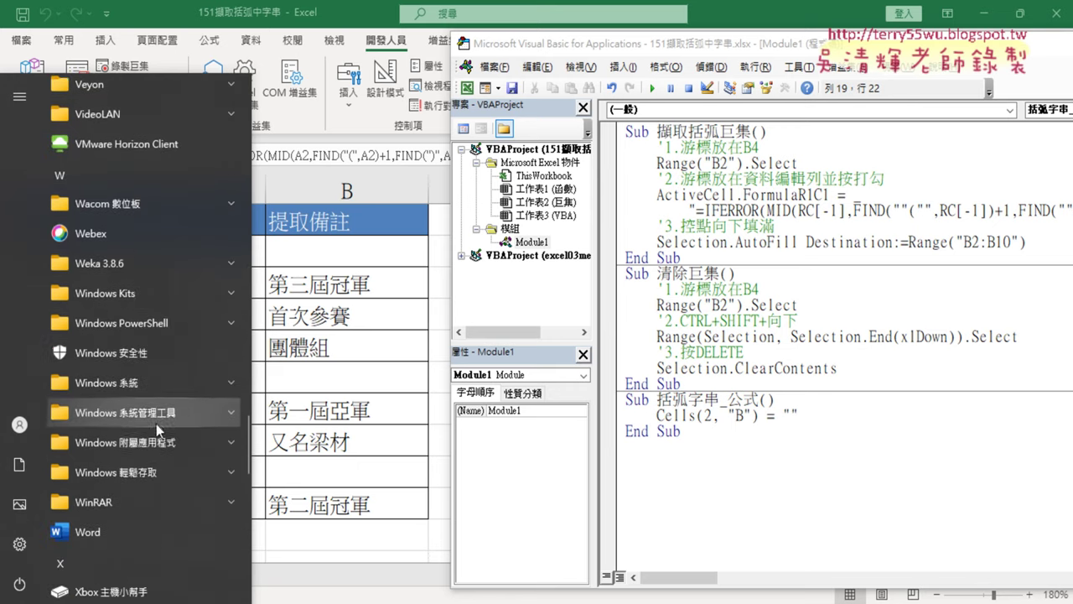
{"action": "left_click", "coordinate": [154, 448]}
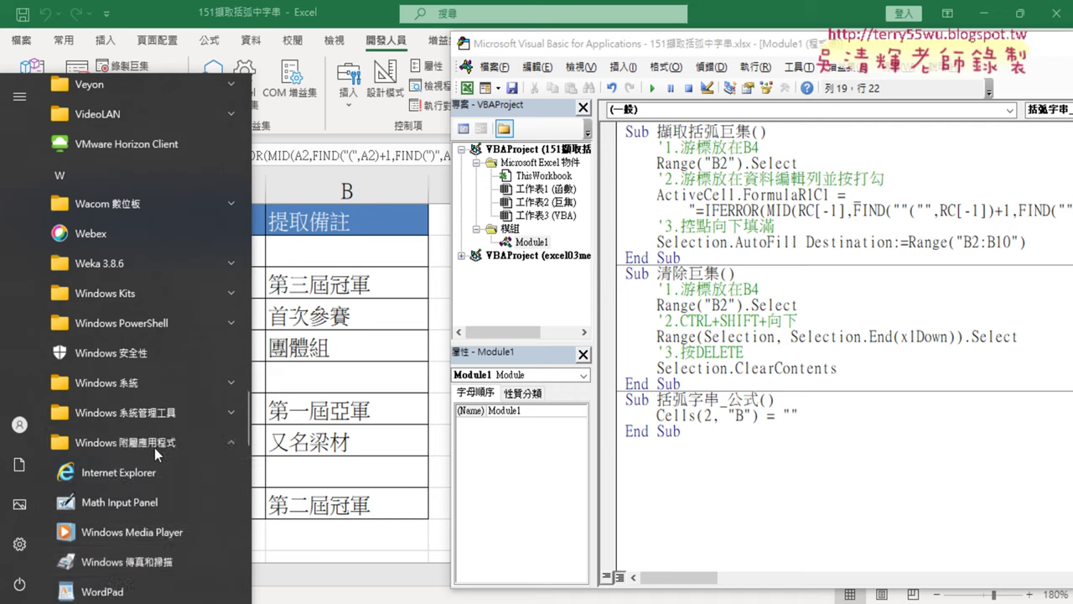
{"action": "scroll", "coordinate": [155, 448], "scroll_direction": "down", "scroll_amount": 4}
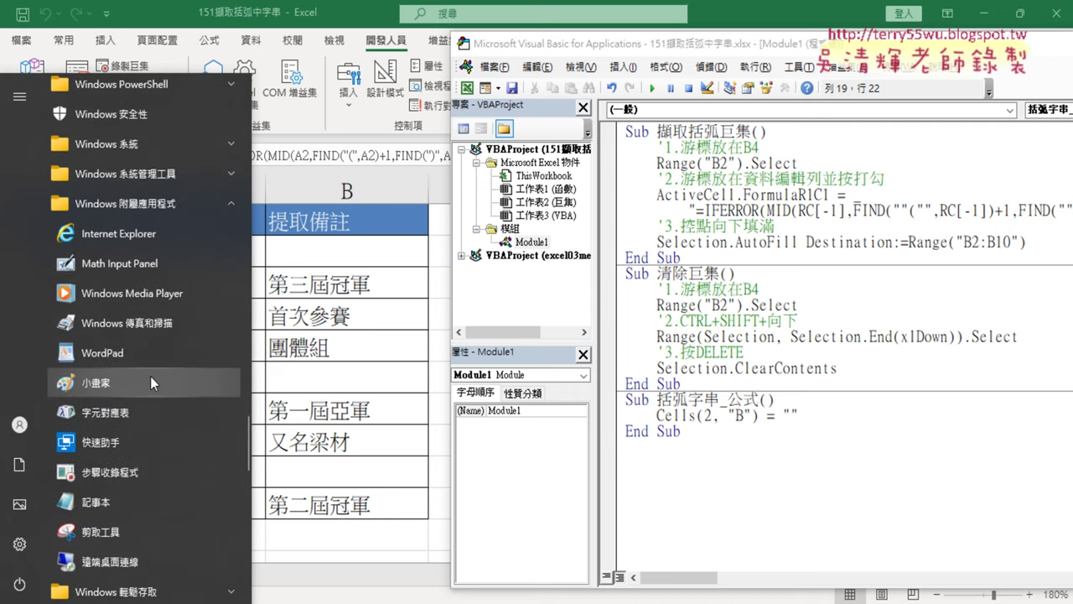
{"action": "left_click", "coordinate": [146, 503]}
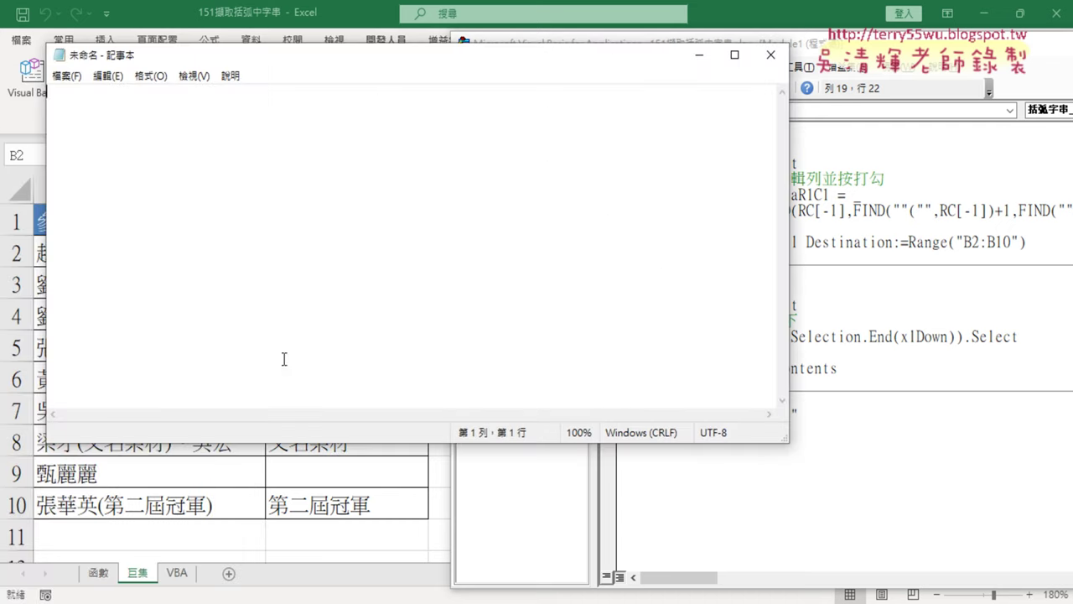
- Paste the IFERROR formula into Notepad and Replace All " with ""
{"action": "right_click", "coordinate": [330, 290]}
{"action": "left_click", "coordinate": [360, 362]}
{"action": "left_click", "coordinate": [109, 76]}
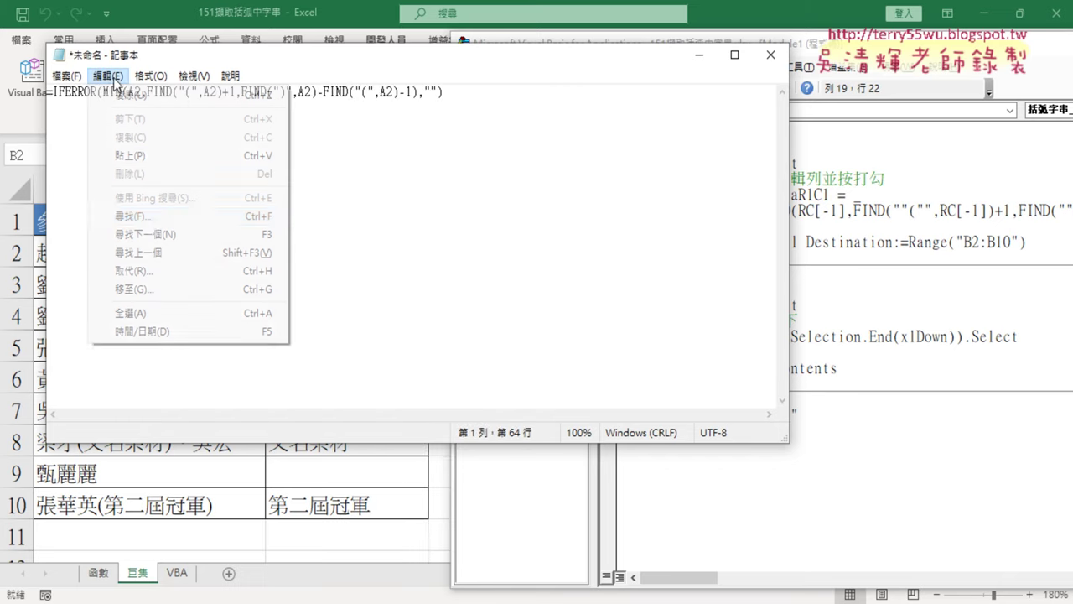
{"action": "left_click", "coordinate": [161, 272]}
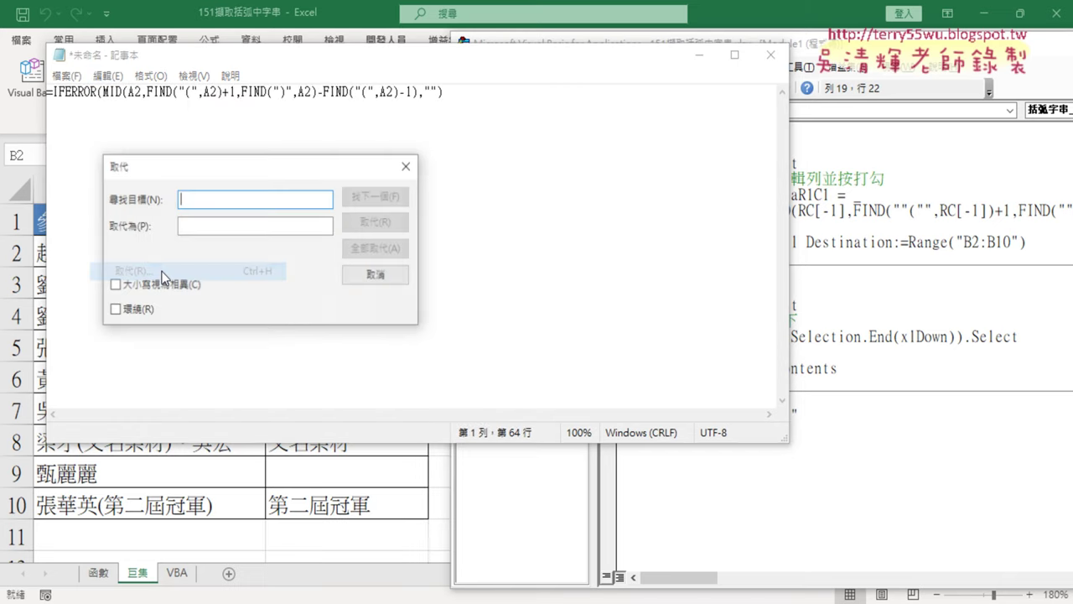
{"action": "type", "text": "\""}
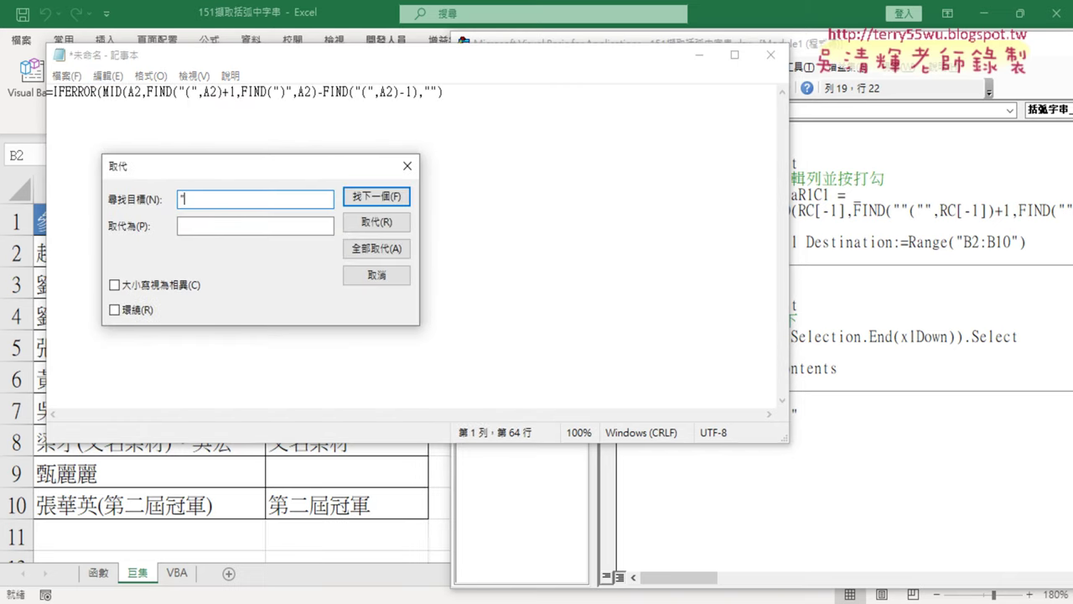
{"action": "key", "text": "Tab"}
{"action": "type", "text": "\"\""}
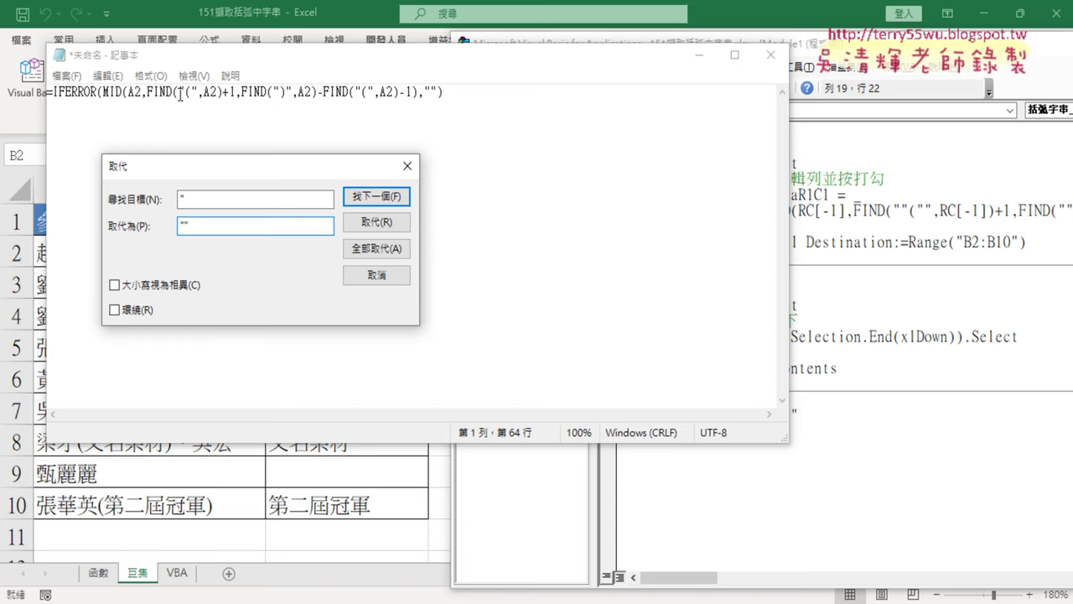
{"action": "left_click", "coordinate": [375, 250]}
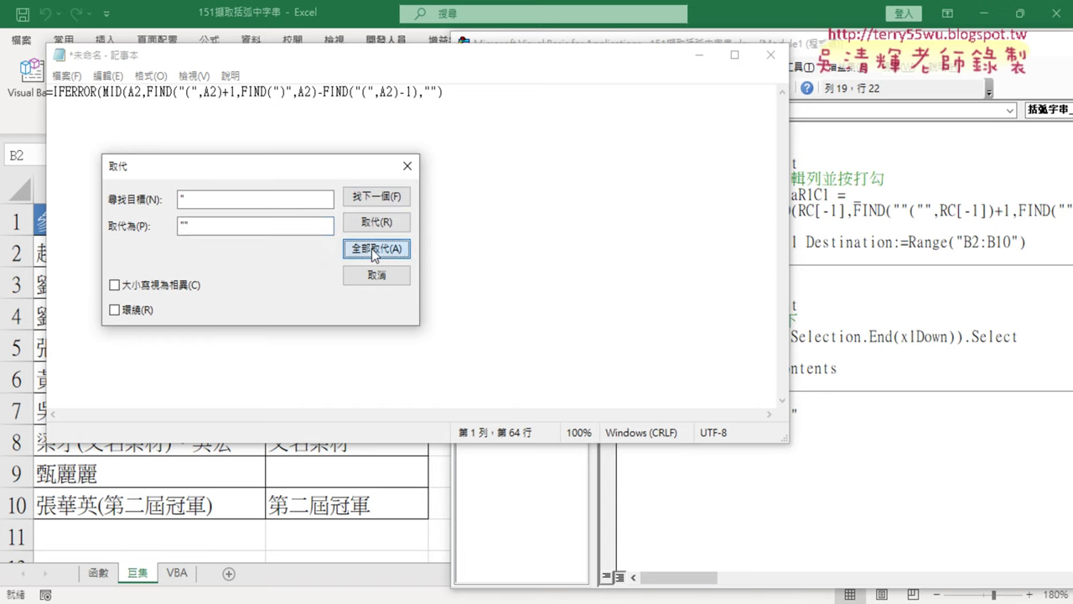
- Copy the whole converted formula line and return to the VBA editor
{"action": "left_click_drag", "start_coordinate": [553, 118], "coordinate": [3, 53]}
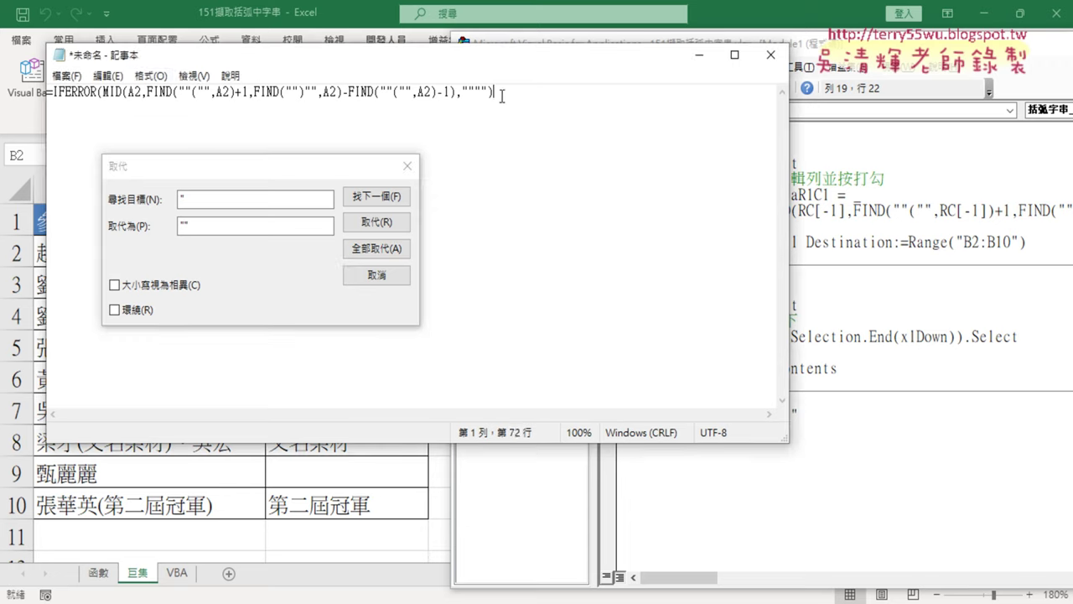
{"action": "right_click", "coordinate": [323, 90]}
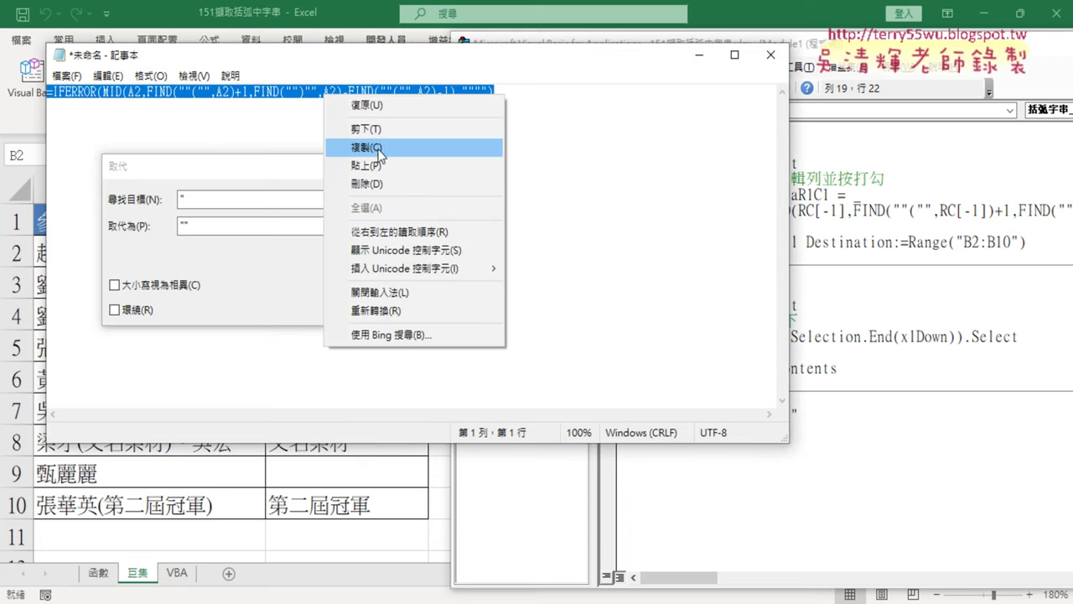
{"action": "left_click", "coordinate": [379, 149]}
{"action": "left_click", "coordinate": [899, 474]}
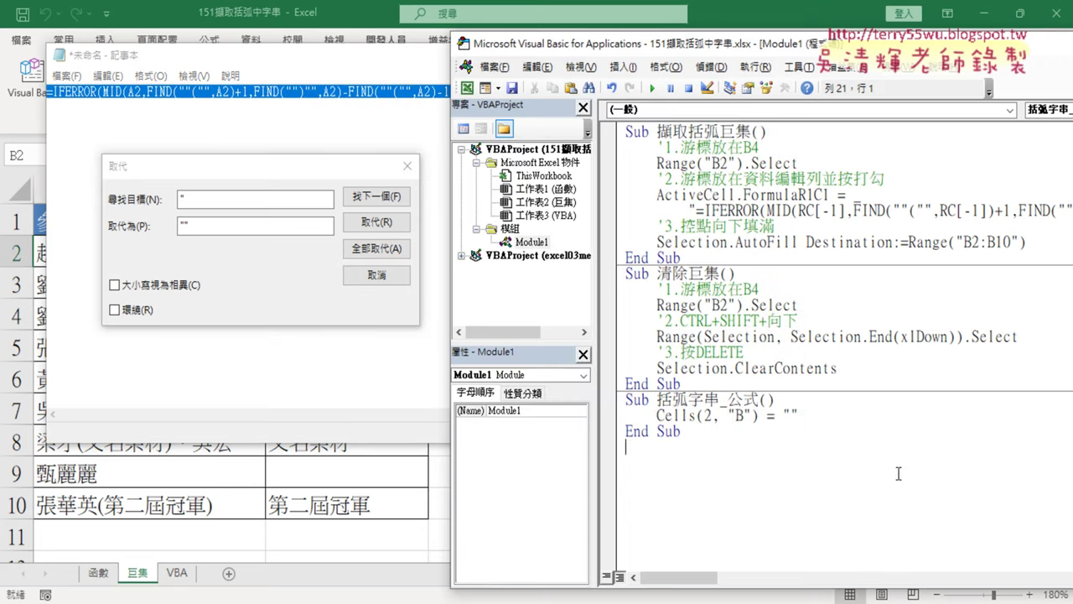
- Paste the doubled-quote formula between the quotes of the Cells(2, "B") line, then minimize Notepad
{"action": "left_click", "coordinate": [797, 412]}
{"action": "key", "text": "ctrl+v"}
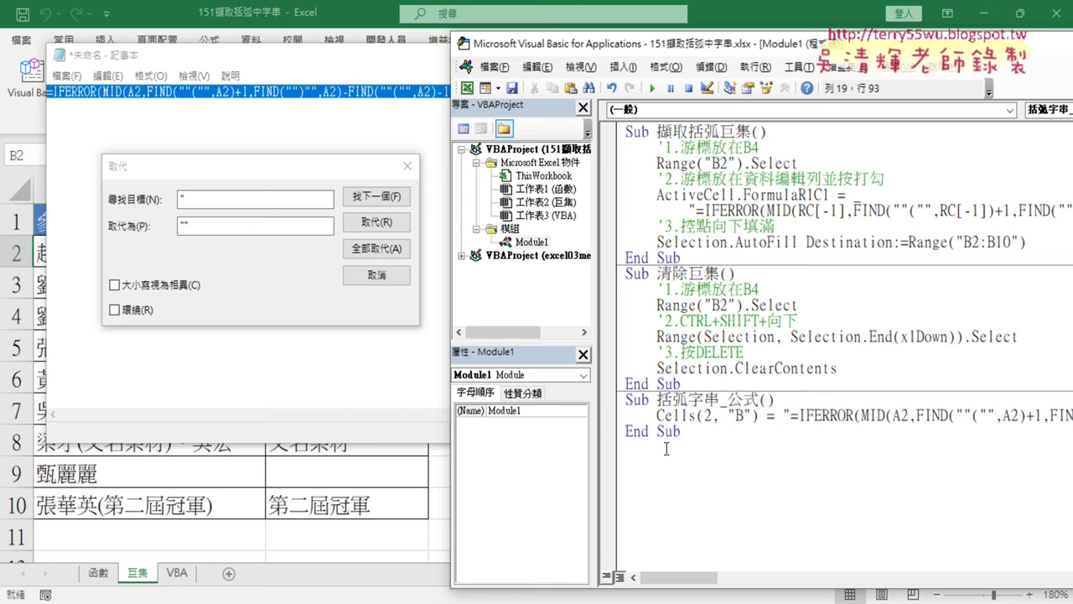
{"action": "left_click", "coordinate": [394, 362]}
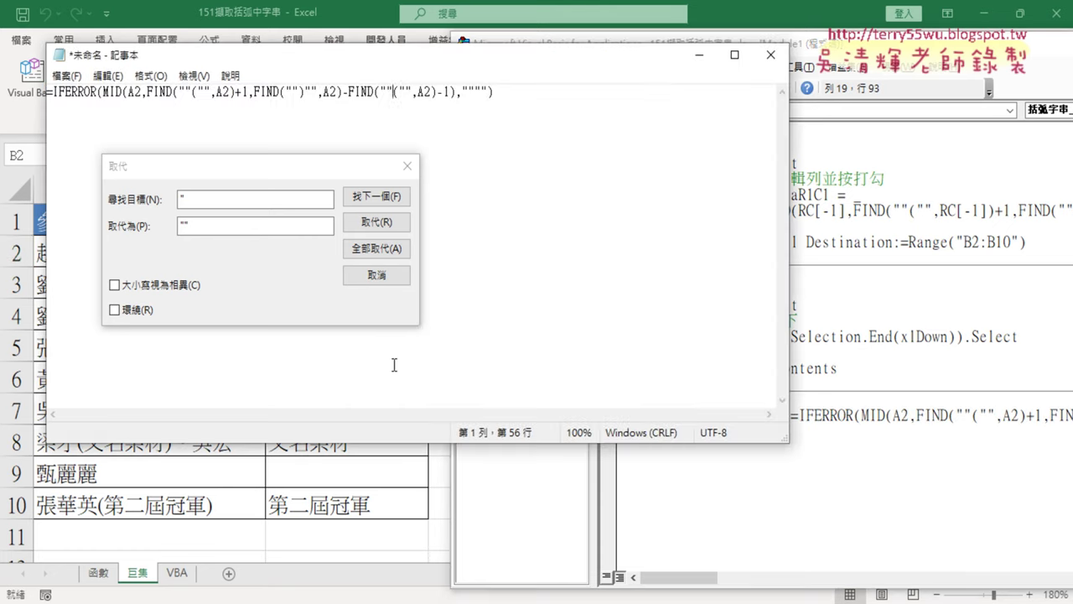
{"action": "left_click", "coordinate": [698, 57]}
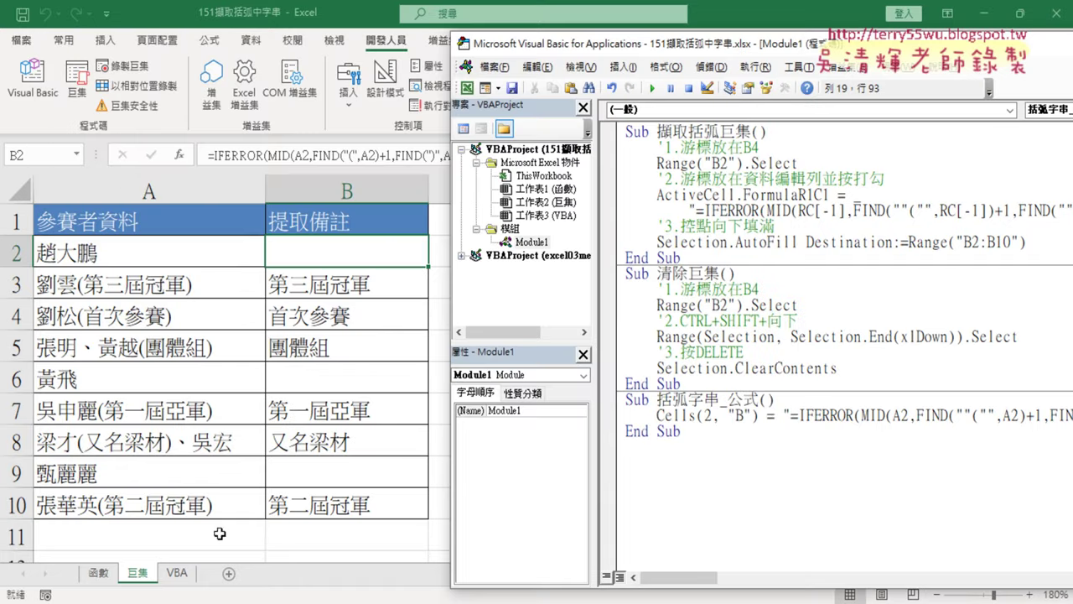
- Run 括弧字串_公式 and check the IFERROR formula written into B2 of the VBA sheet
{"action": "left_click", "coordinate": [181, 573]}
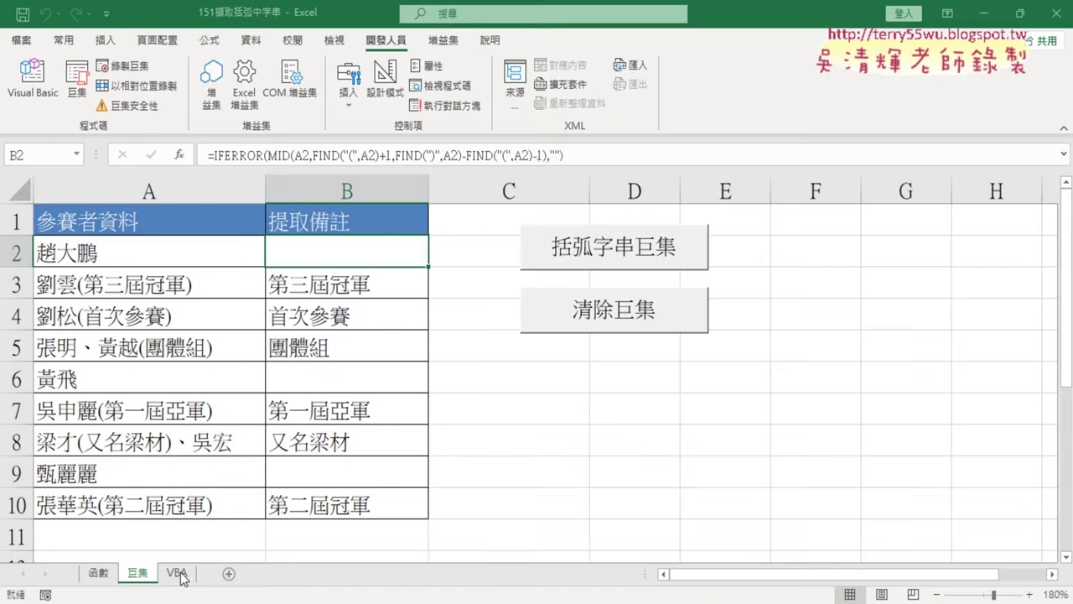
{"action": "left_click", "coordinate": [33, 84]}
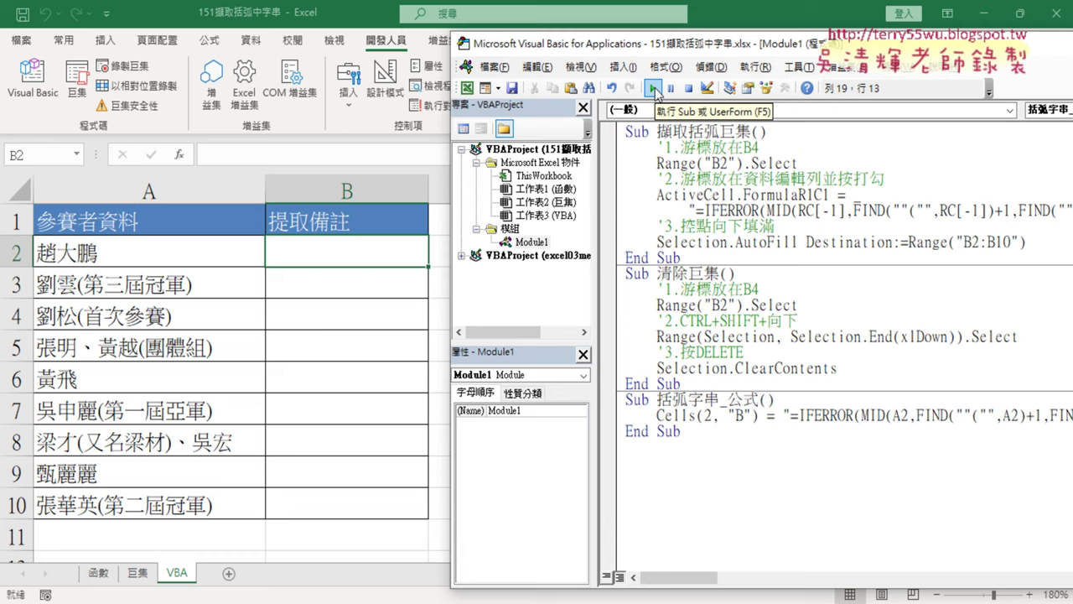
{"action": "left_click", "coordinate": [654, 88]}
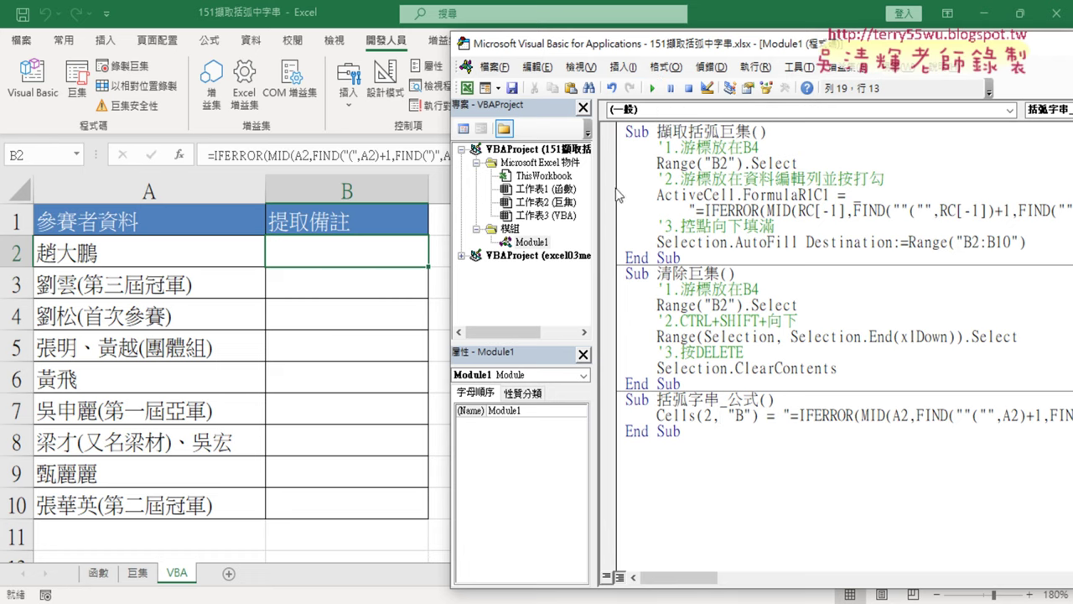
{"action": "left_click", "coordinate": [380, 283]}
{"action": "left_click", "coordinate": [378, 253]}
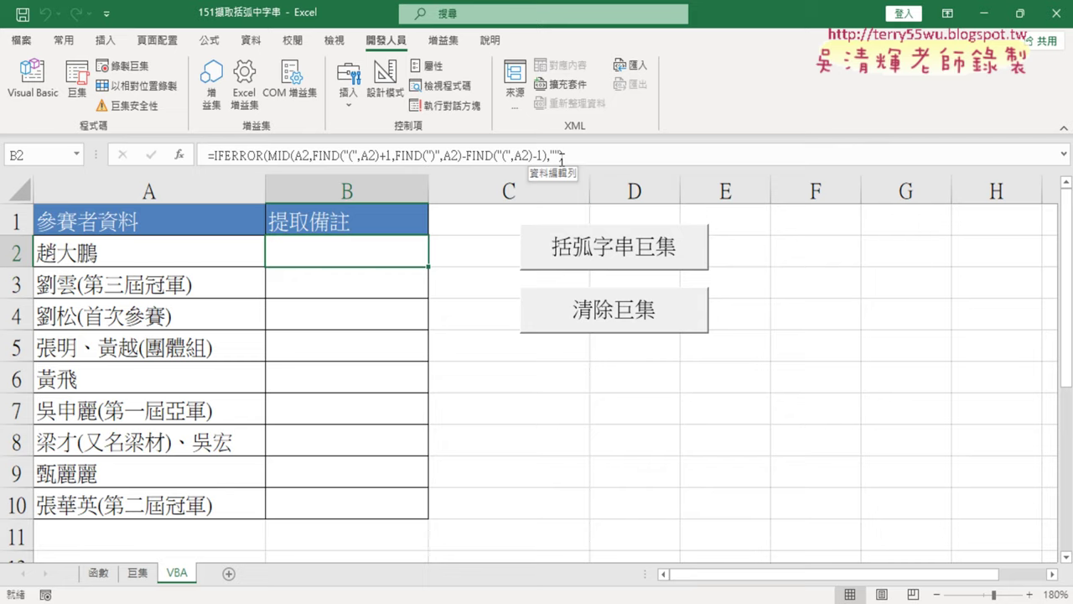
{"action": "left_click", "coordinate": [32, 80]}
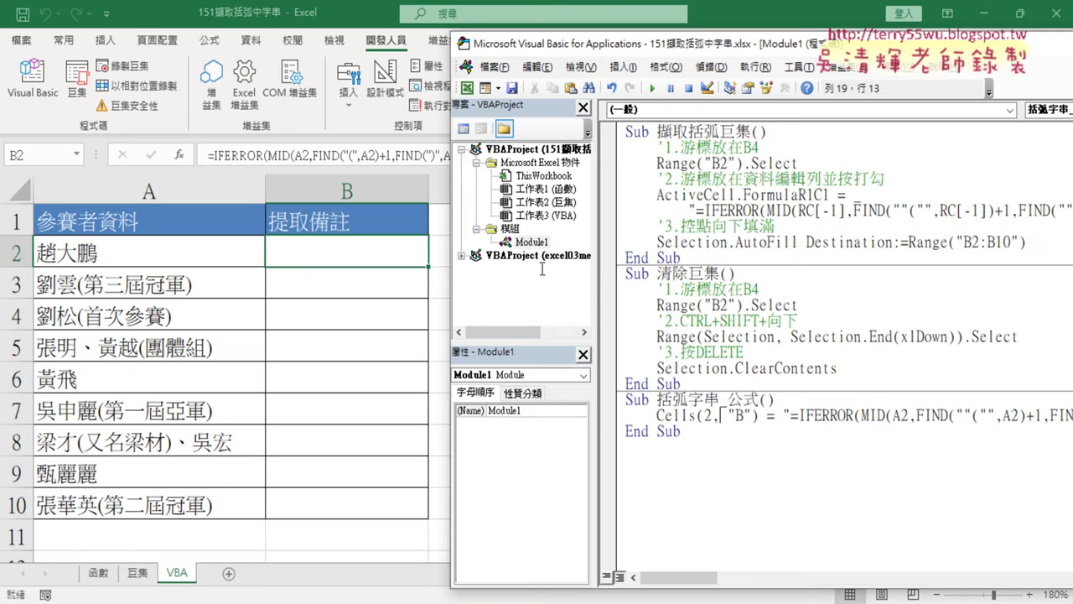
{"action": "left_click_drag", "start_coordinate": [797, 43], "coordinate": [384, 12]}
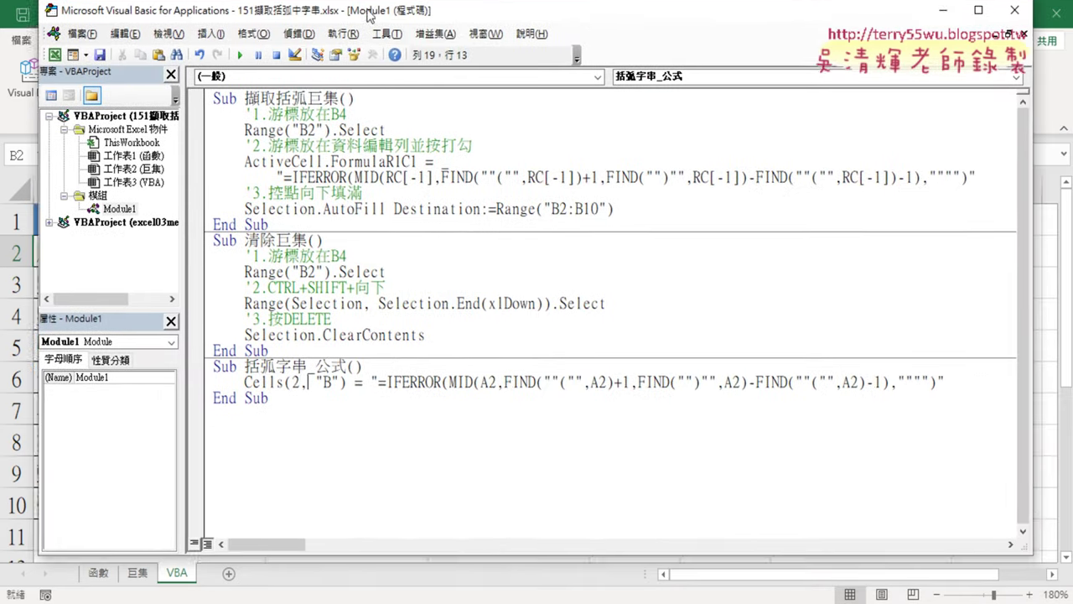
- Duplicate the Cells(2, "B") formula line onto a new line below it
{"action": "left_click", "coordinate": [980, 389]}
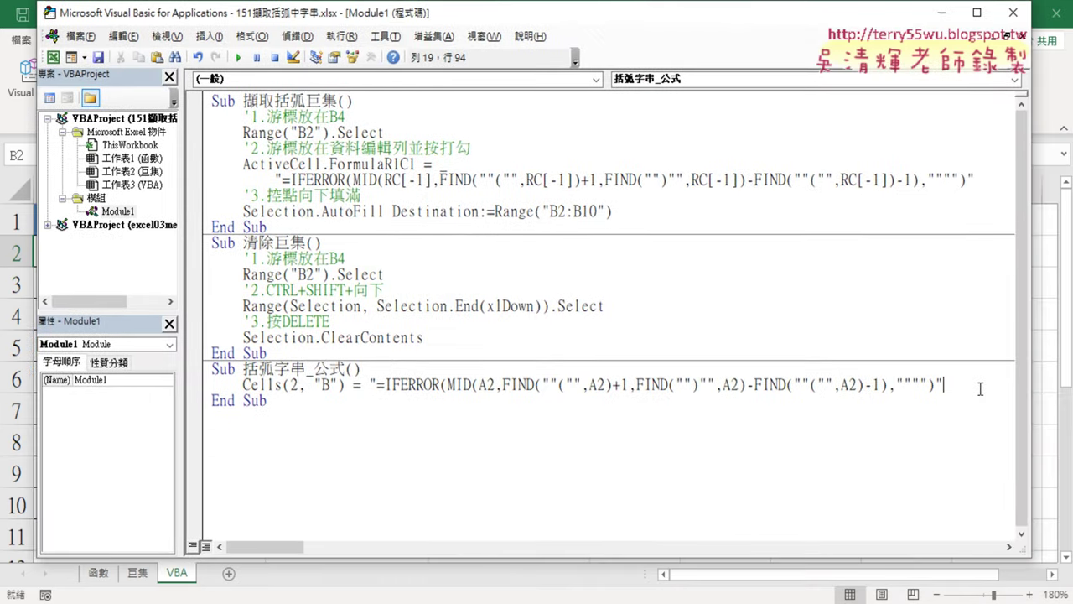
{"action": "key", "text": "Return"}
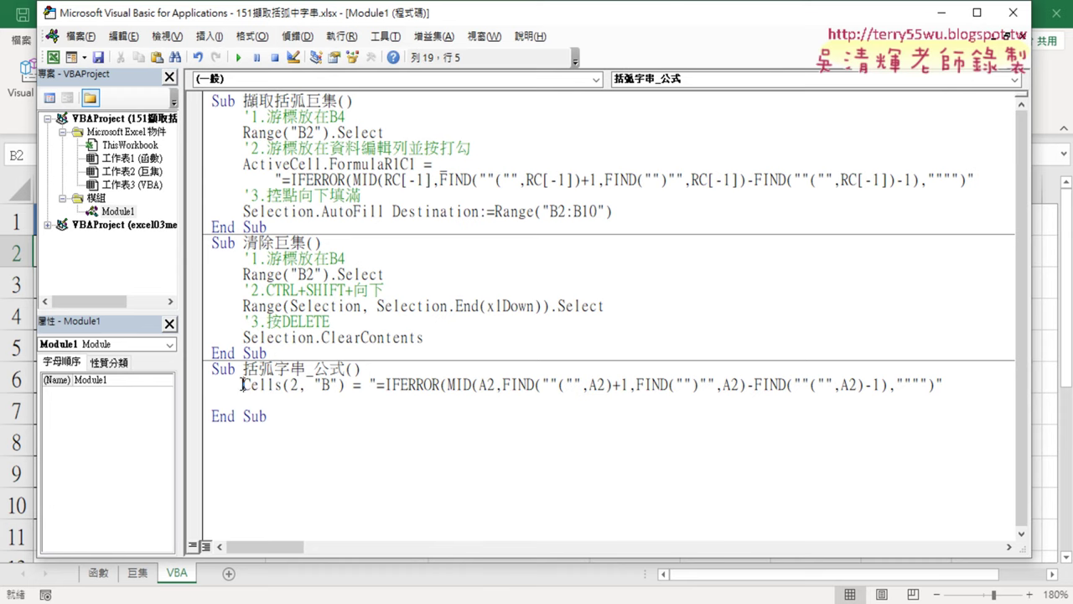
{"action": "left_click_drag", "start_coordinate": [242, 386], "coordinate": [956, 386]}
{"action": "right_click", "coordinate": [698, 391]}
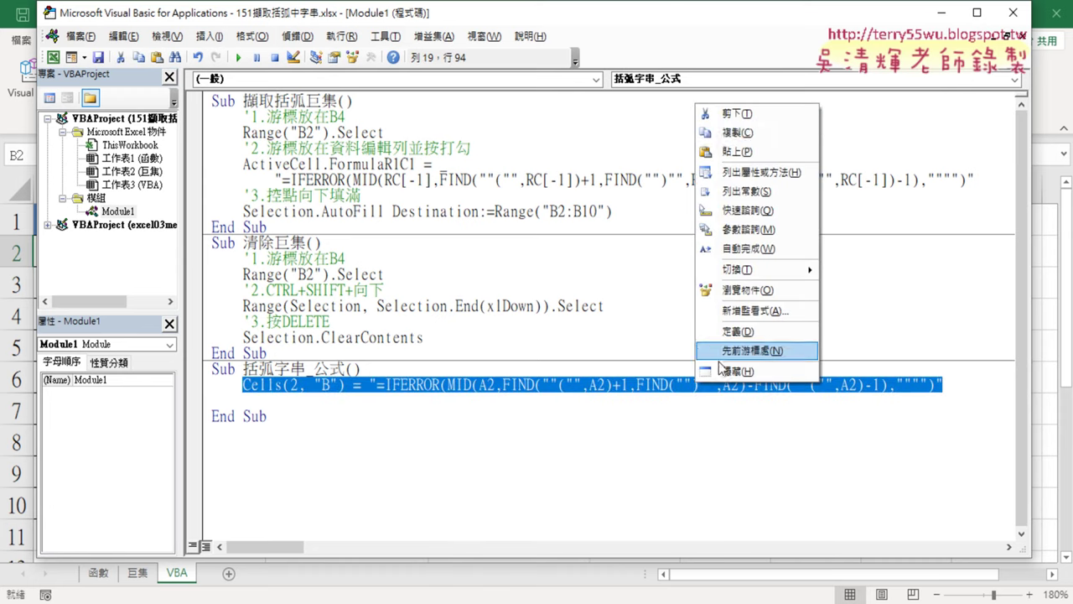
{"action": "left_click", "coordinate": [743, 140]}
{"action": "key", "text": "Down"}
{"action": "key", "text": "ctrl+v"}
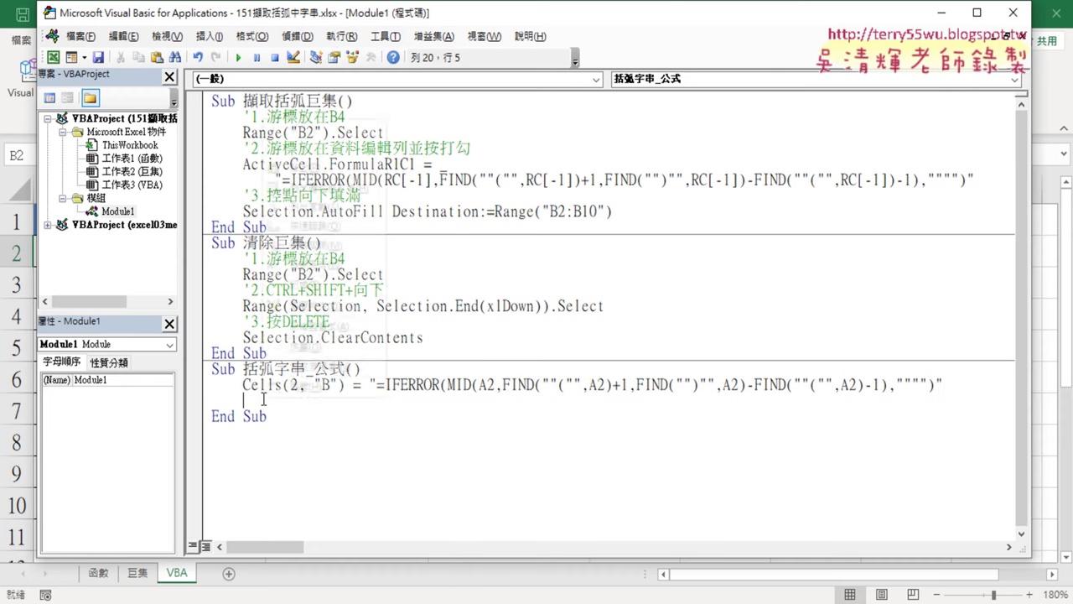
{"action": "right_click", "coordinate": [323, 172]}
{"action": "key", "text": "Escape"}
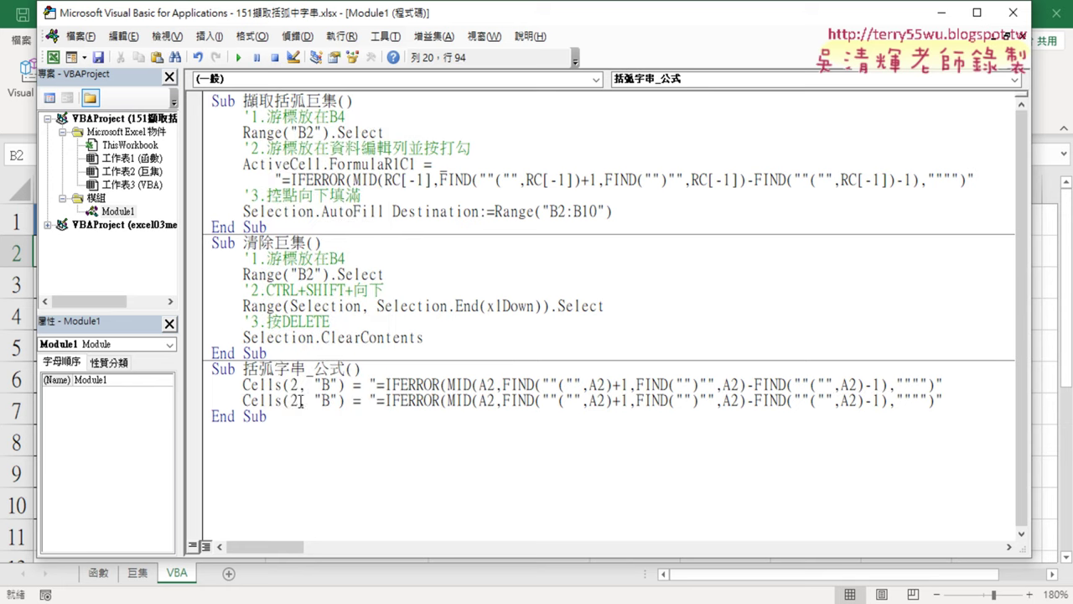
- In the copied line, change the row 2 to 3 and all four A2 references to A3
{"action": "double_click", "coordinate": [293, 401]}
{"action": "type", "text": "3"}
{"action": "mouse_move", "coordinate": [495, 21]}
{"action": "left_mouse_down"}
{"action": "mouse_move", "coordinate": [551, 17]}
{"action": "mouse_move", "coordinate": [488, 20]}
{"action": "left_mouse_up"}
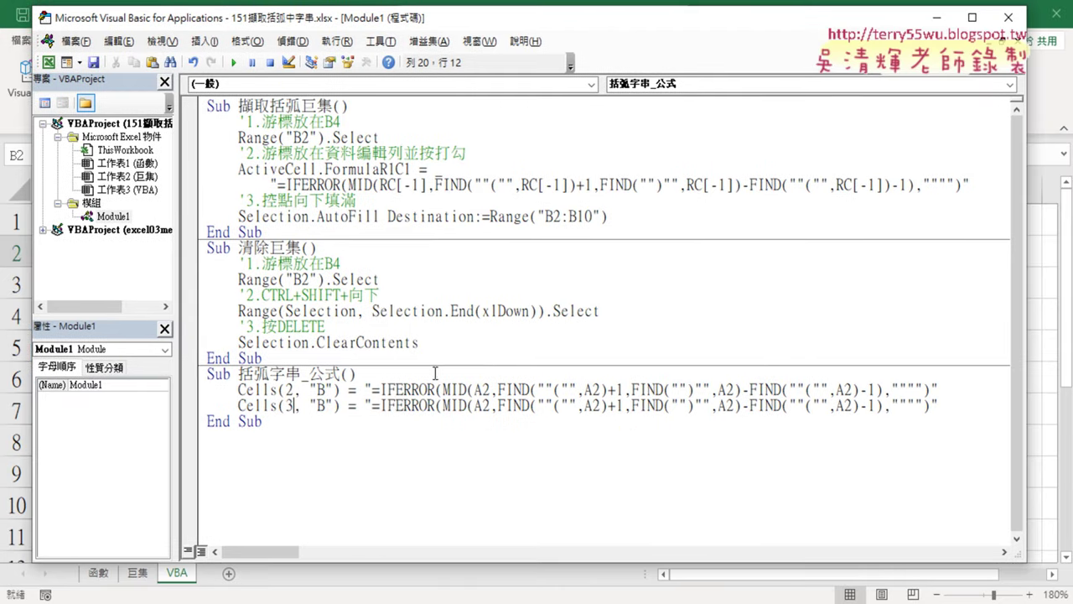
{"action": "left_click_drag", "start_coordinate": [481, 406], "coordinate": [491, 406]}
{"action": "type", "text": "3"}
{"action": "left_click_drag", "start_coordinate": [591, 406], "coordinate": [602, 406]}
{"action": "type", "text": "3"}
{"action": "left_click_drag", "start_coordinate": [725, 406], "coordinate": [734, 406]}
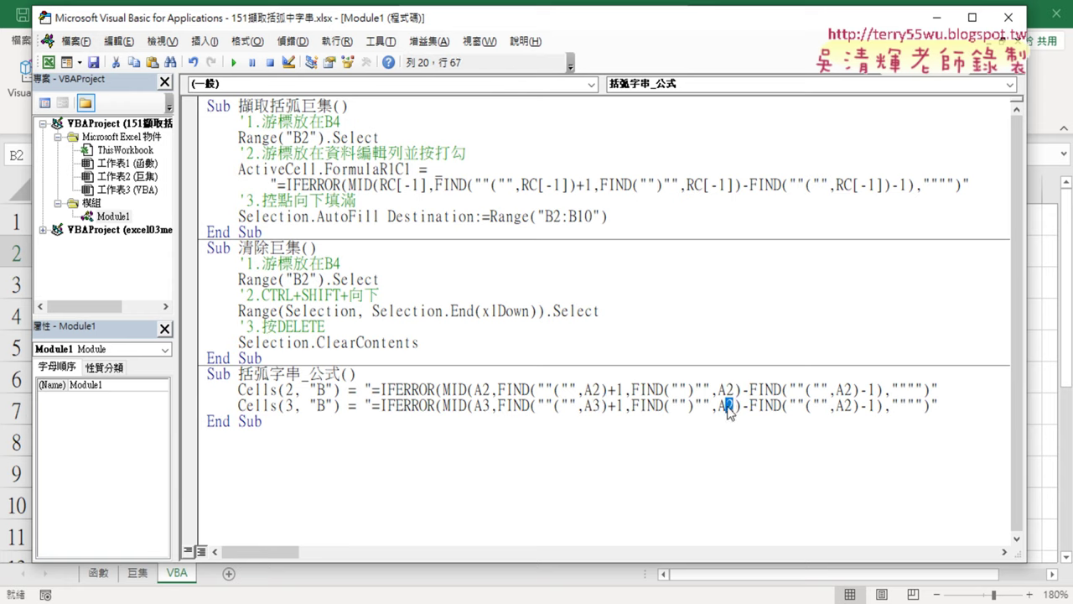
{"action": "type", "text": "3"}
{"action": "left_click_drag", "start_coordinate": [844, 406], "coordinate": [852, 406]}
{"action": "type", "text": "3"}
{"action": "left_click_drag", "start_coordinate": [461, 24], "coordinate": [880, 21]}
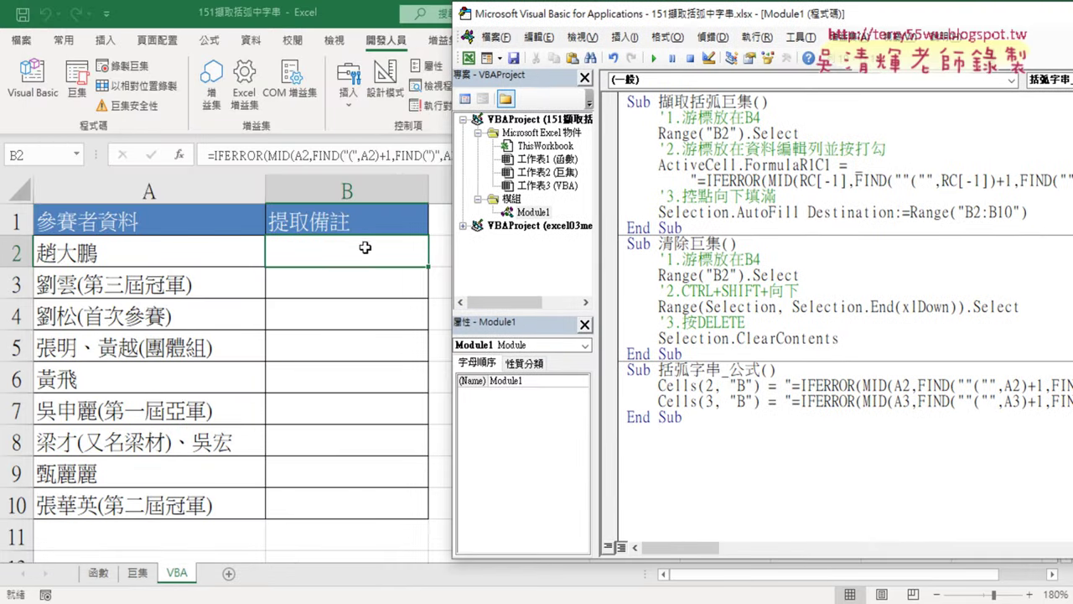
- Run the macro so B3 shows 第三屆冠軍
{"action": "left_click", "coordinate": [655, 59]}
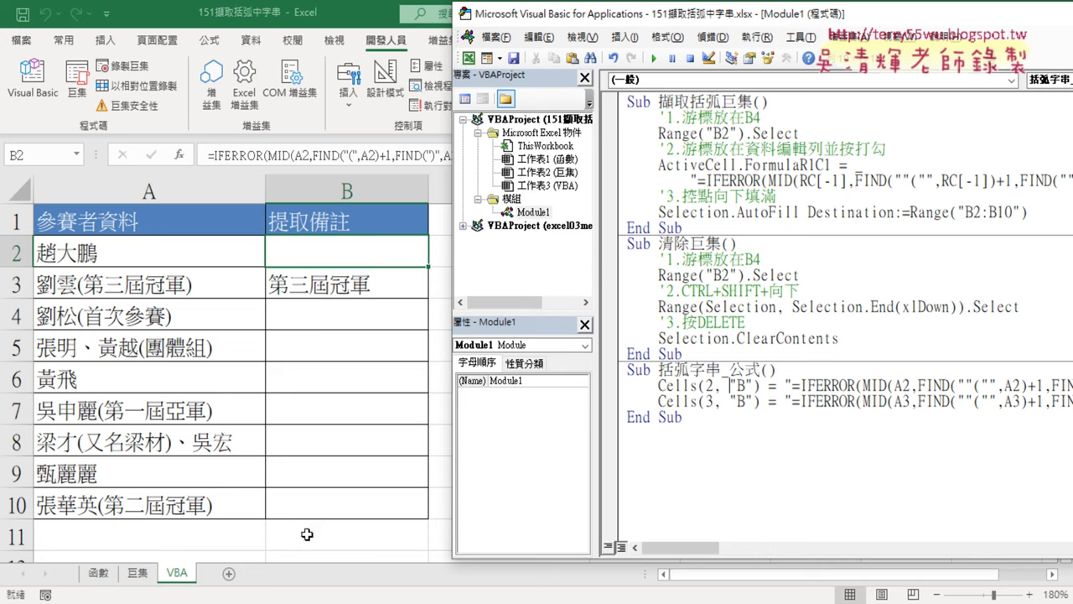
{"action": "left_click_drag", "start_coordinate": [744, 15], "coordinate": [342, 15]}
- Add a blank indented line after the Cells(3, "B") statement, just before End Sub
{"action": "left_click", "coordinate": [974, 400]}
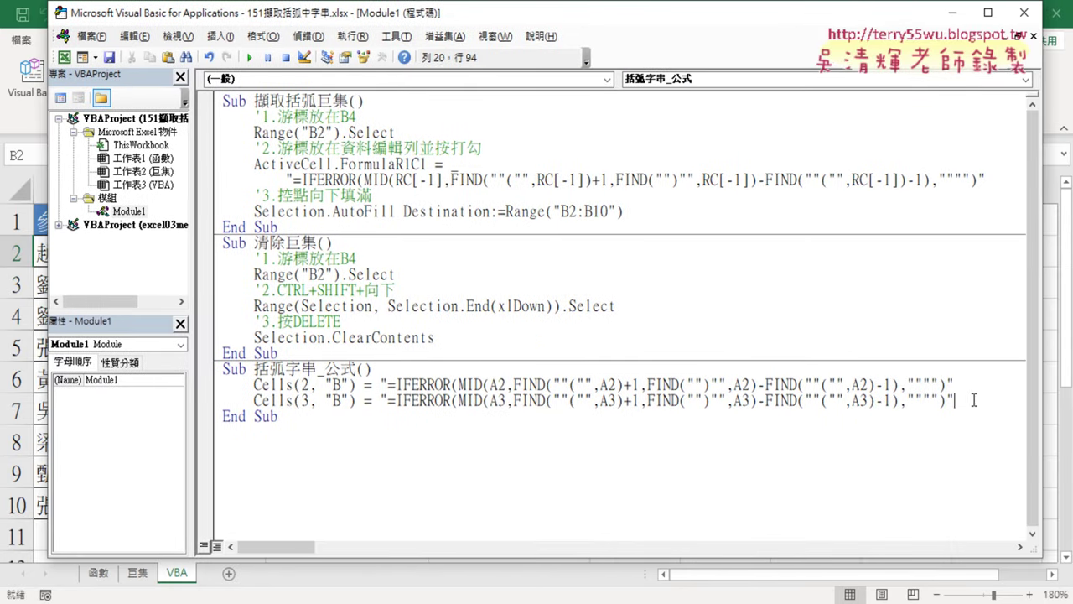
{"action": "key", "text": "Return"}
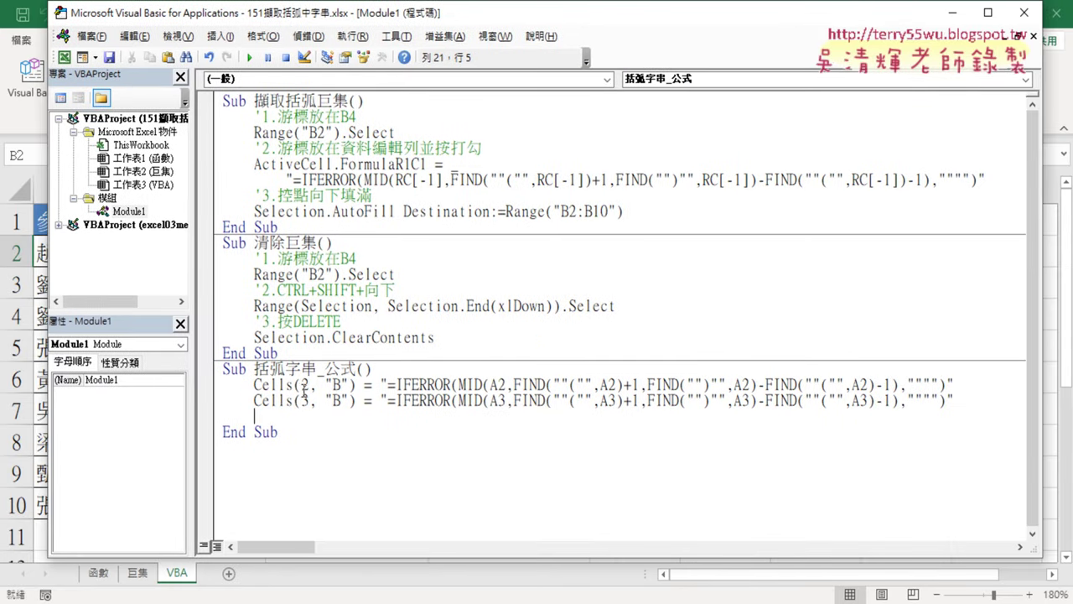
{"action": "left_click_drag", "start_coordinate": [253, 400], "coordinate": [967, 400]}
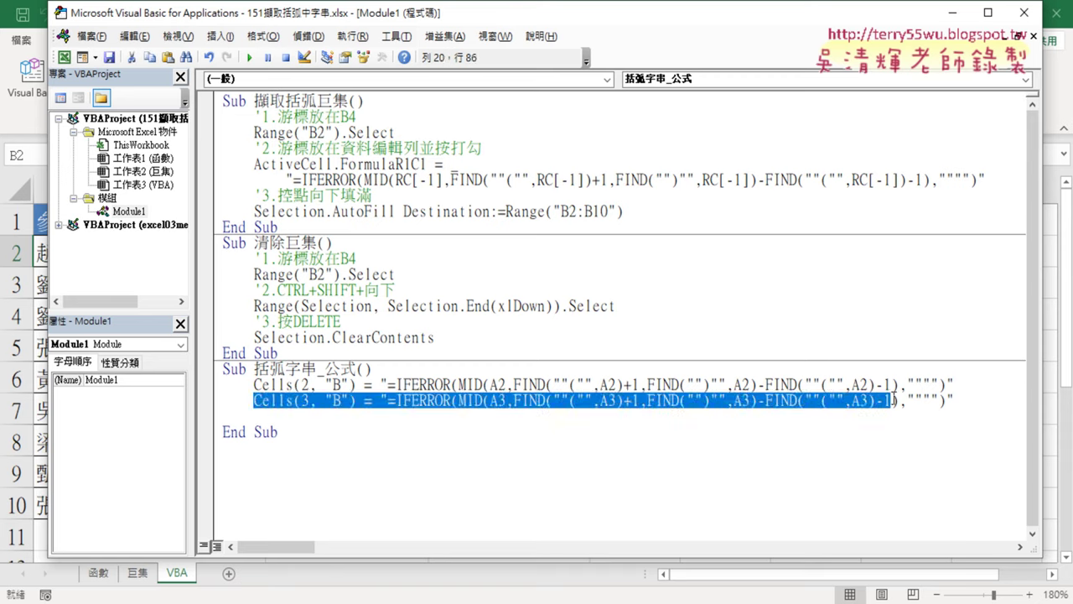
{"action": "left_click", "coordinate": [294, 414]}
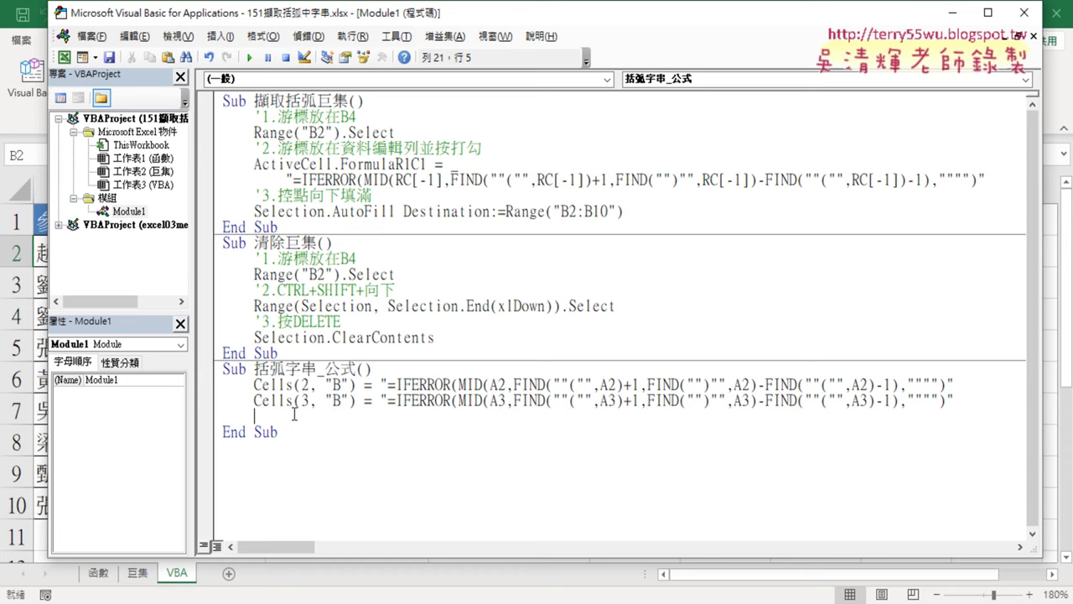
{"action": "double_click", "coordinate": [305, 384]}
{"action": "left_click_drag", "start_coordinate": [445, 16], "coordinate": [613, 38]}
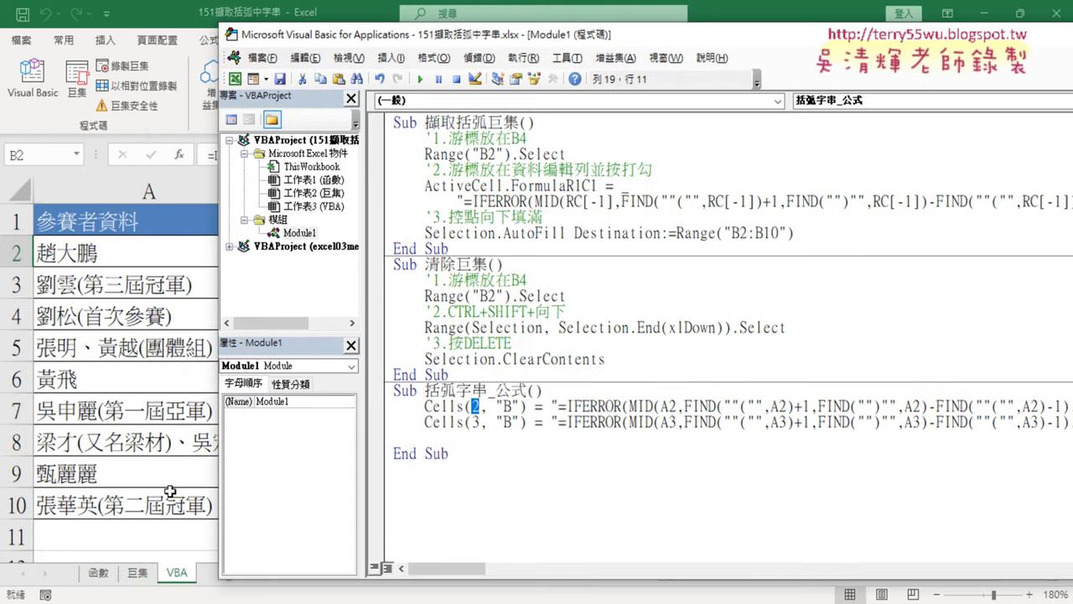
- Insert a 'For i = 2 To 10' … 'Next' loop under the Sub header
{"action": "left_click", "coordinate": [587, 391]}
{"action": "key", "text": "Return"}
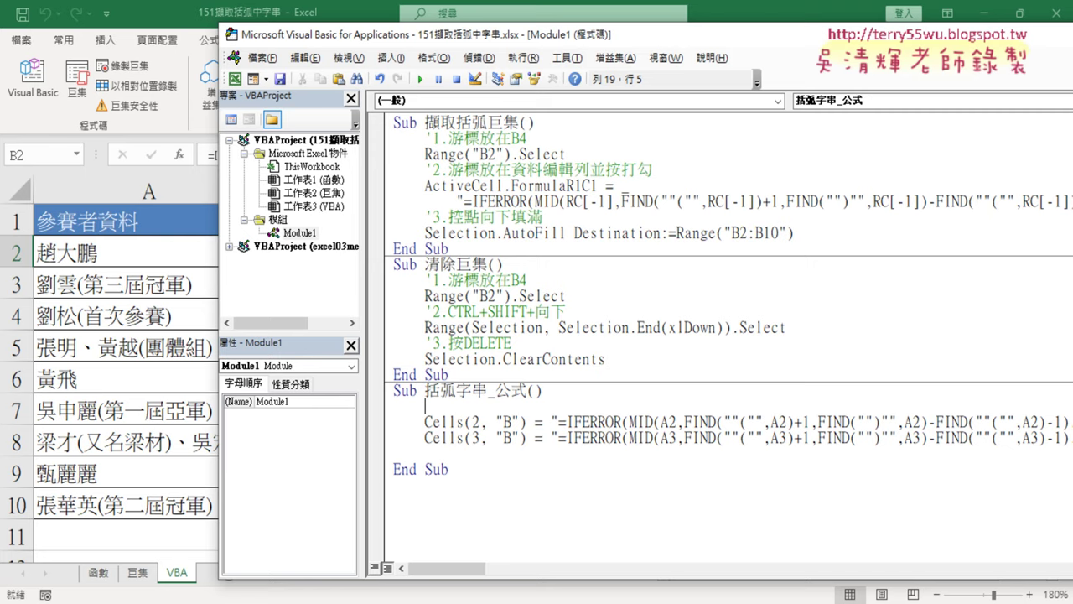
{"action": "type", "text": "f"}
{"action": "type", "text": "or "}
{"action": "type", "text": "i"}
{"action": "type", "text": "=2 "}
{"action": "type", "text": "to "}
{"action": "type", "text": "10"}
{"action": "key", "text": "Return"}
{"action": "key", "text": "Return"}
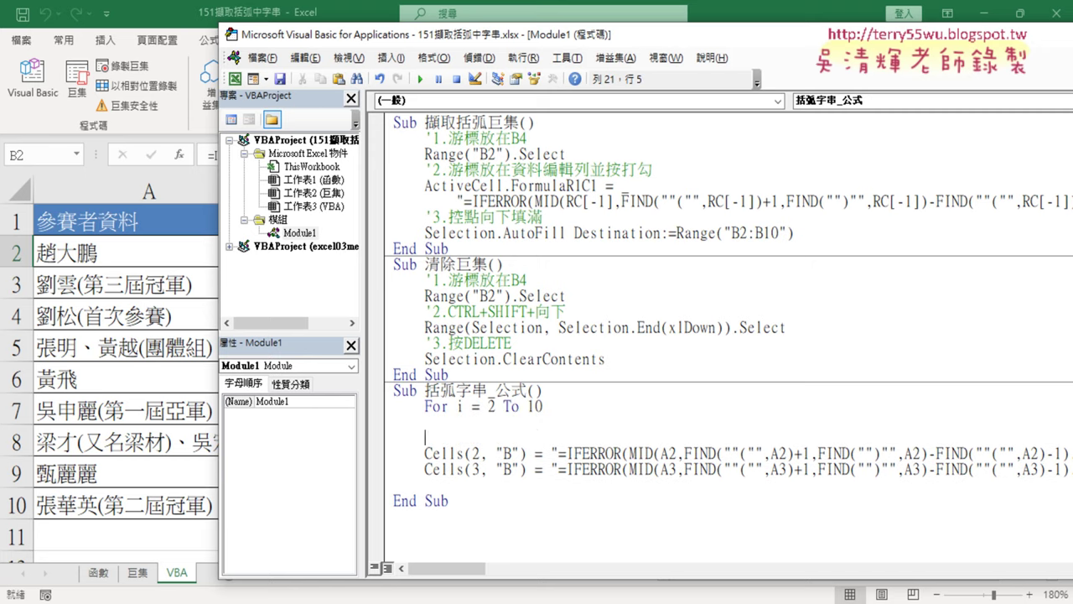
{"action": "type", "text": "next"}
{"action": "left_click", "coordinate": [574, 469]}
- Highlight loop bounds 2 and 10 and mark sheet rows 2 and 10 as their matches
{"action": "double_click", "coordinate": [492, 405]}
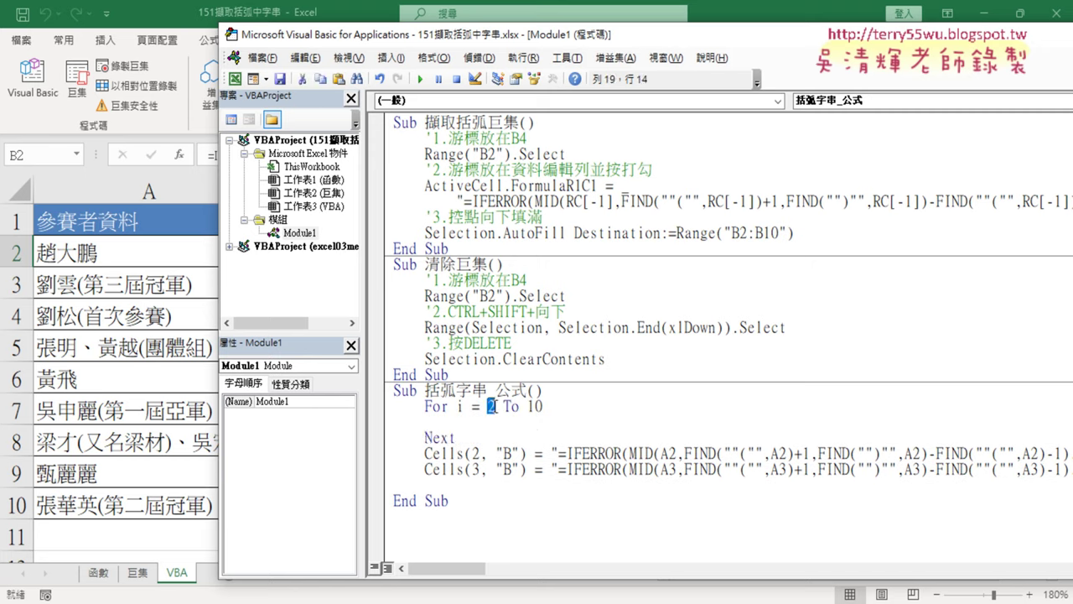
{"action": "left_click", "coordinate": [433, 436]}
{"action": "double_click", "coordinate": [535, 406]}
{"action": "double_click", "coordinate": [492, 406]}
{"action": "double_click", "coordinate": [492, 407]}
{"action": "double_click", "coordinate": [535, 406]}
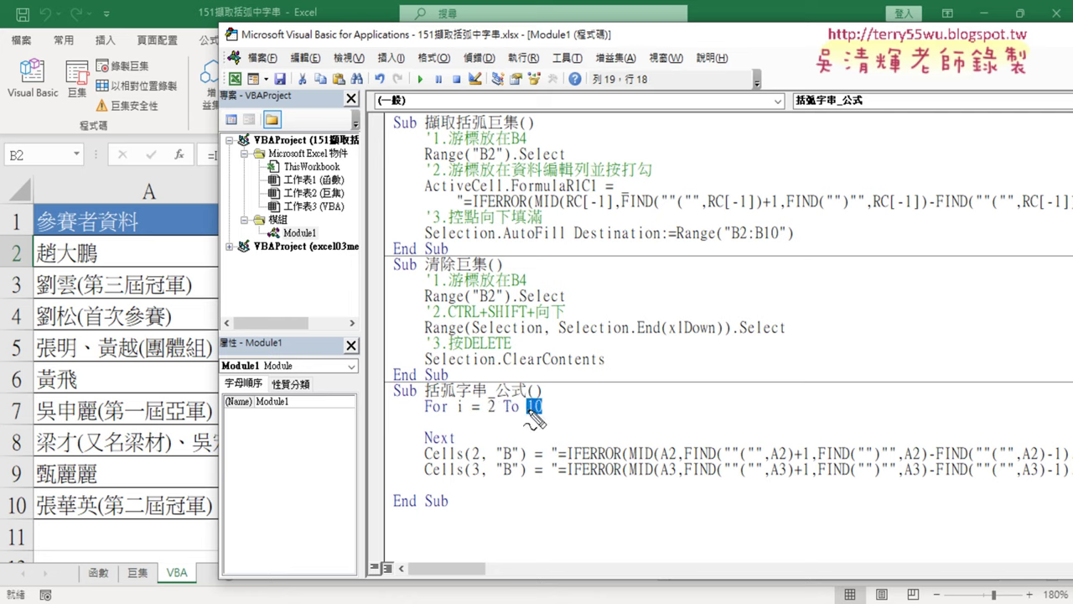
{"action": "left_click_drag", "start_coordinate": [491, 417], "coordinate": [538, 424]}
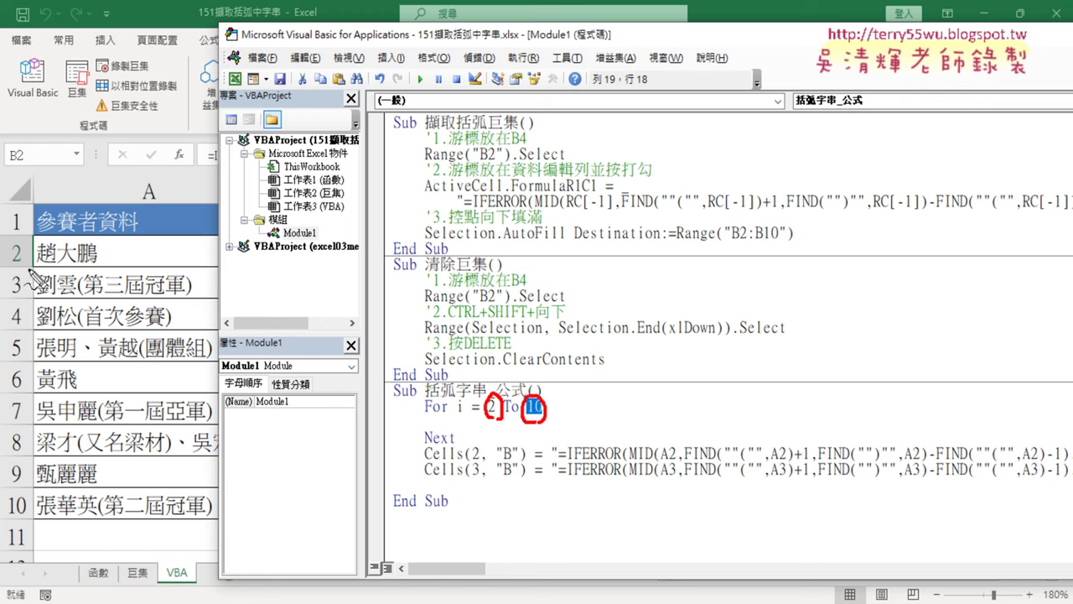
{"action": "left_click_drag", "start_coordinate": [29, 245], "coordinate": [30, 275]}
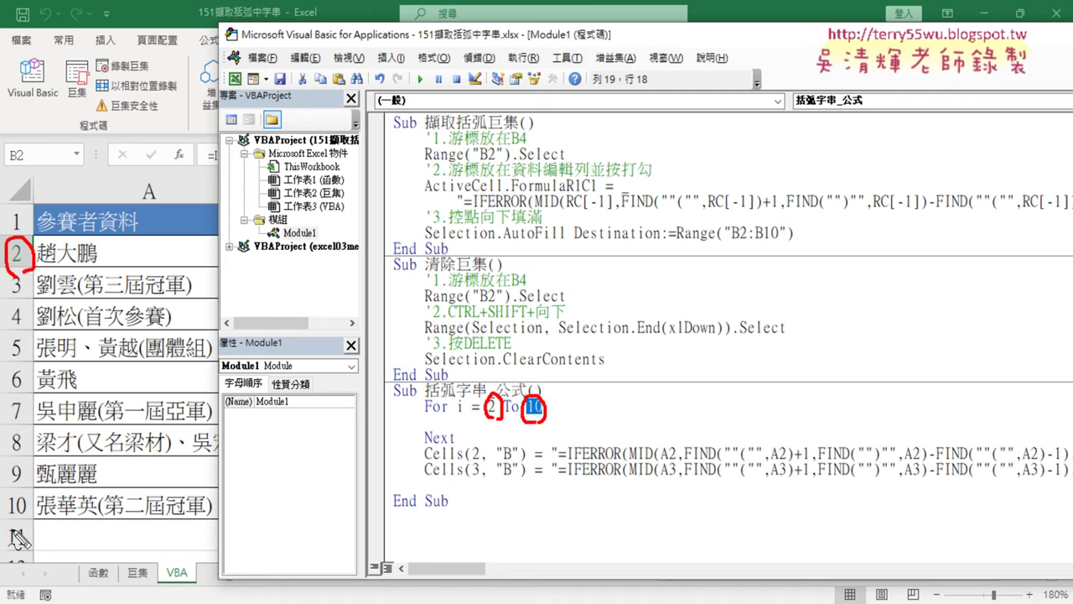
{"action": "left_click_drag", "start_coordinate": [32, 488], "coordinate": [34, 513]}
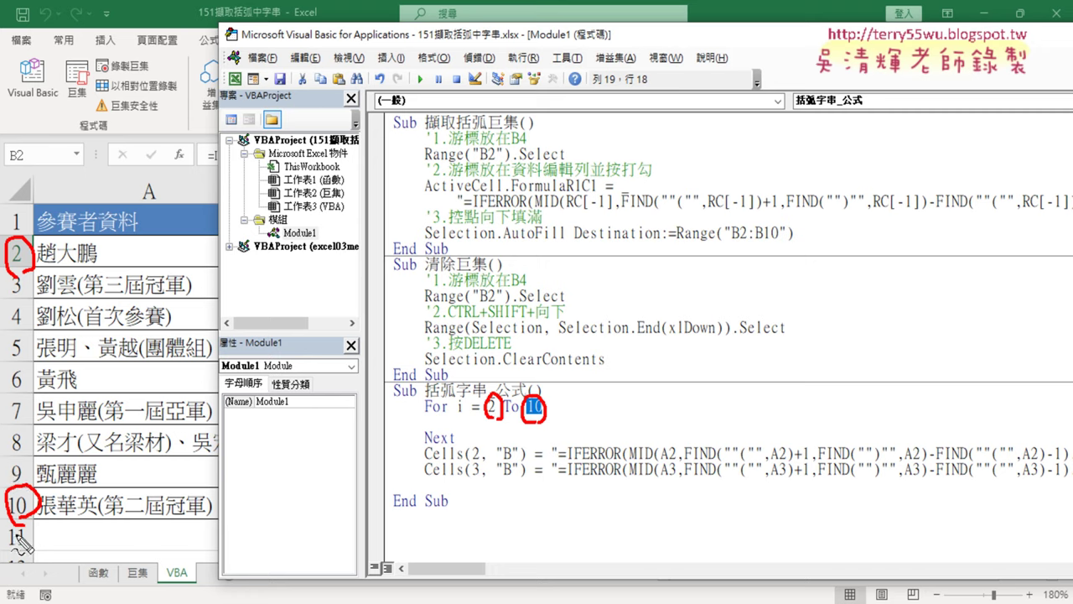
- Move the Cells(2, "B") formula line inside the loop above Next and indent it
{"action": "key", "text": "Escape"}
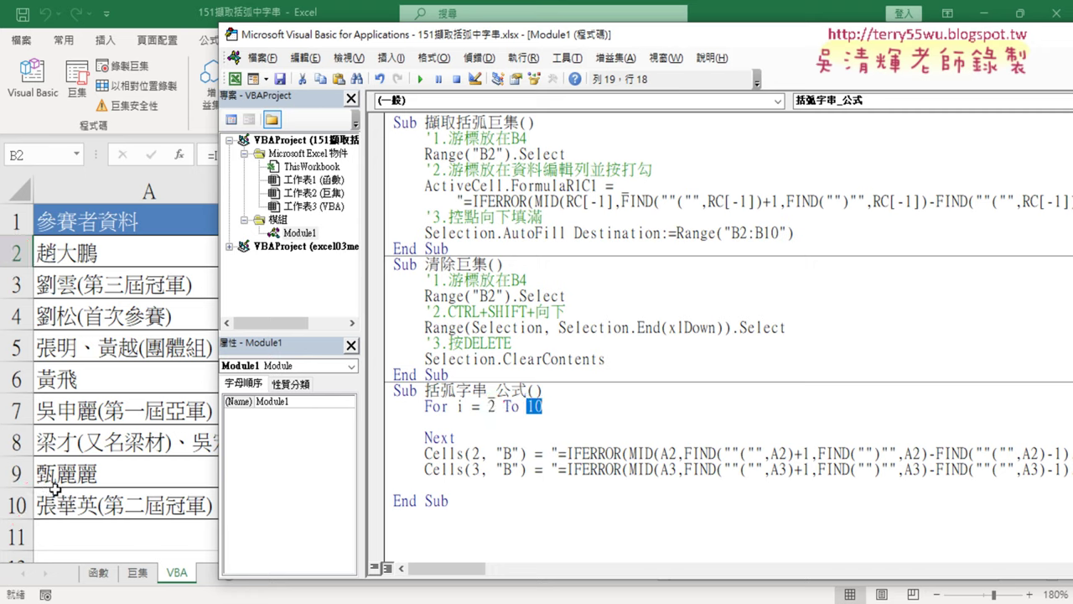
{"action": "left_click", "coordinate": [385, 458]}
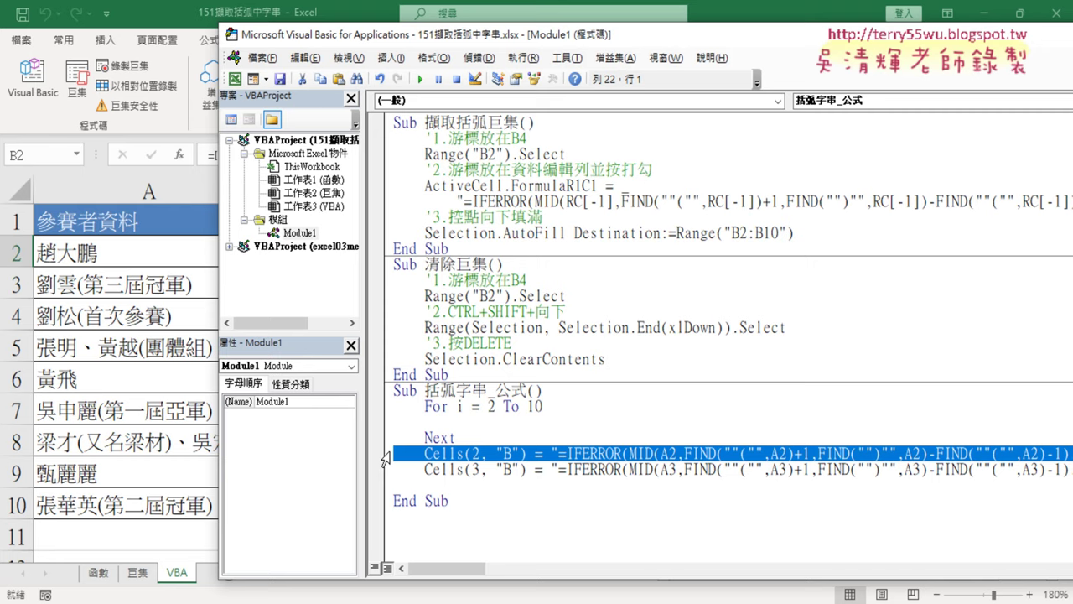
{"action": "left_click_drag", "start_coordinate": [413, 461], "coordinate": [399, 432]}
{"action": "left_click_drag", "start_coordinate": [398, 434], "coordinate": [399, 433]}
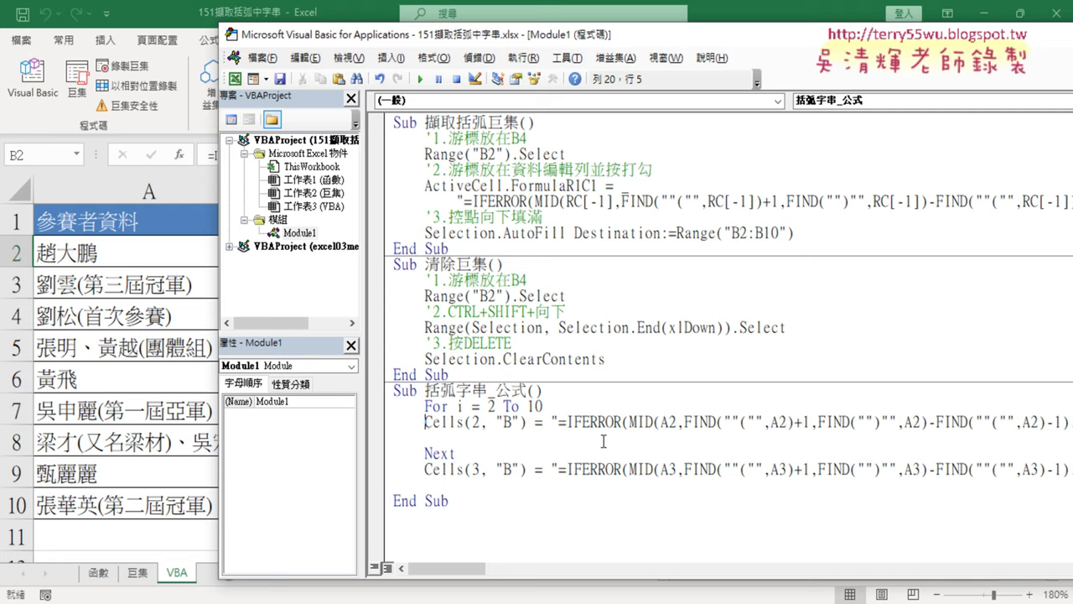
{"action": "key", "text": "Tab"}
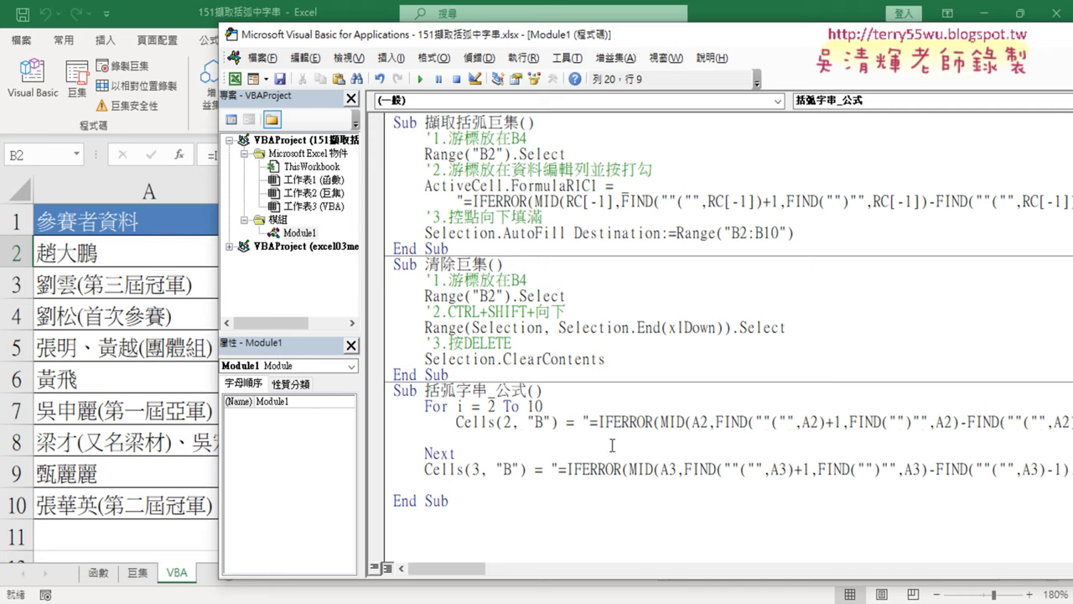
- Delete the leftover blank lines and the Cells(3, "B") statement
{"action": "left_click_drag", "start_coordinate": [450, 439], "coordinate": [361, 440]}
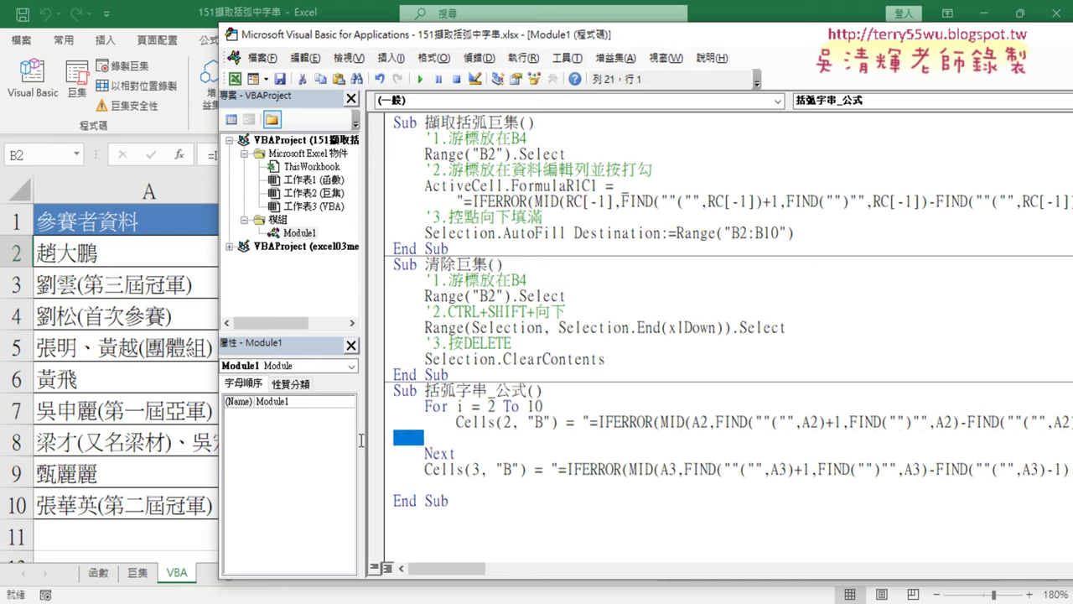
{"action": "key", "text": "BackSpace"}
{"action": "key", "text": "BackSpace"}
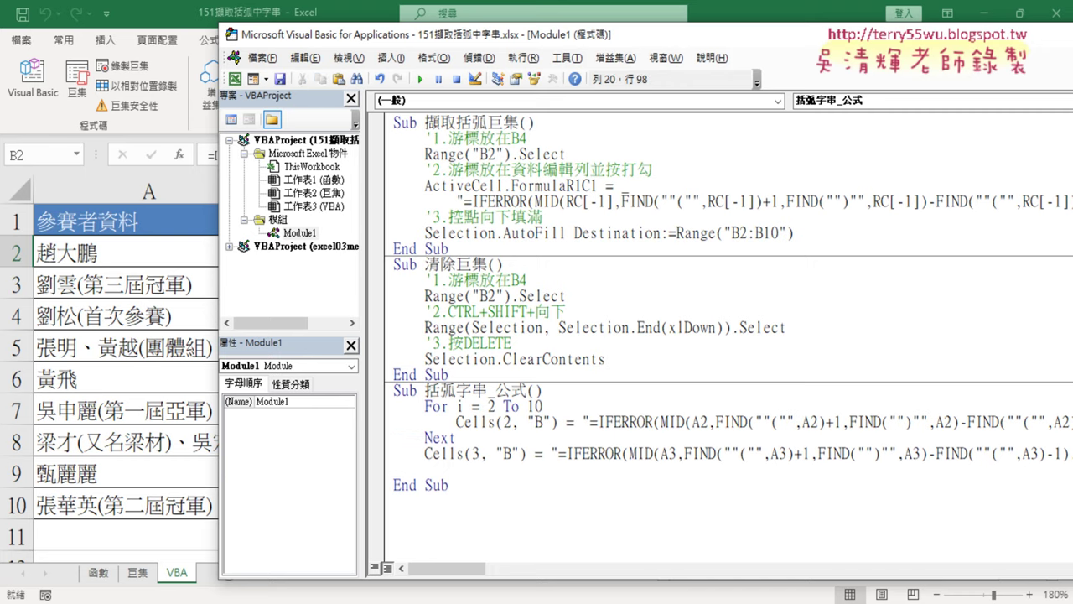
{"action": "left_click", "coordinate": [382, 457]}
{"action": "key", "text": "Delete"}
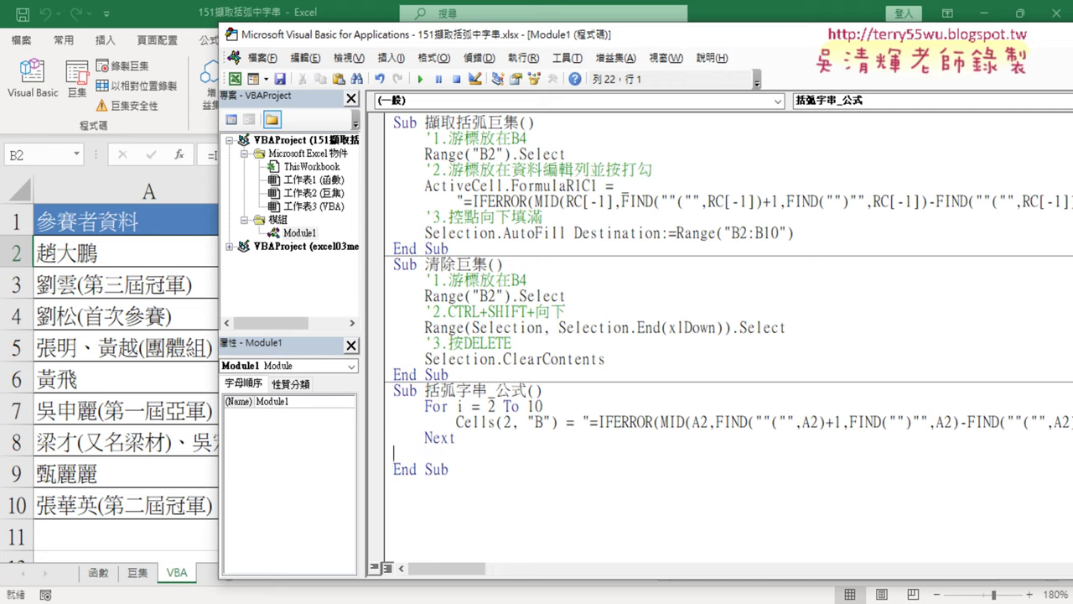
{"action": "key", "text": "BackSpace"}
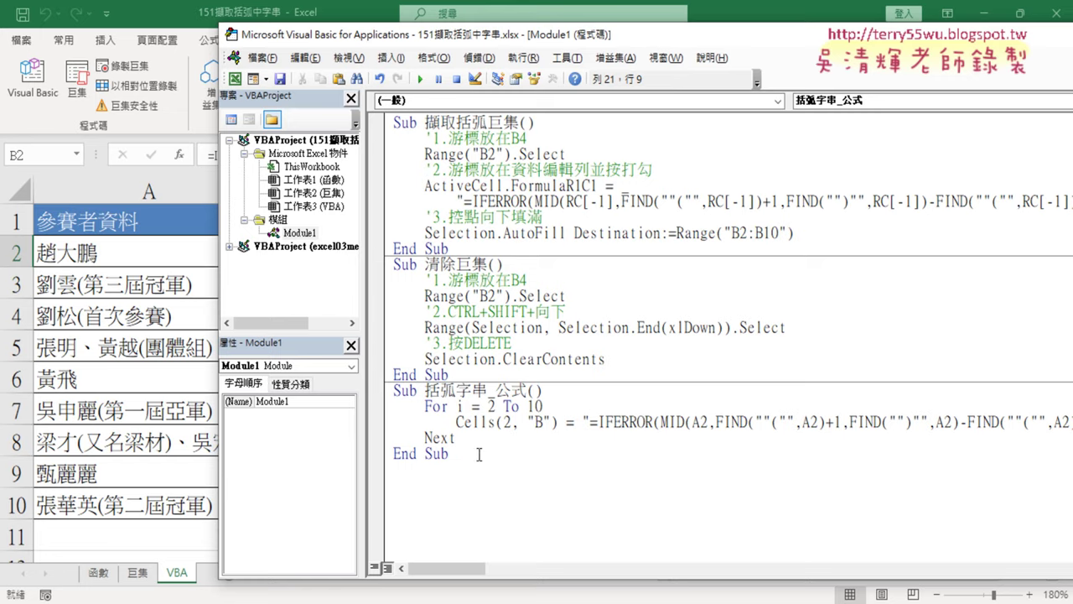
- Replace the row 2 in Cells(2, "B") with the loop counter i
{"action": "left_click_drag", "start_coordinate": [729, 37], "coordinate": [698, 37]}
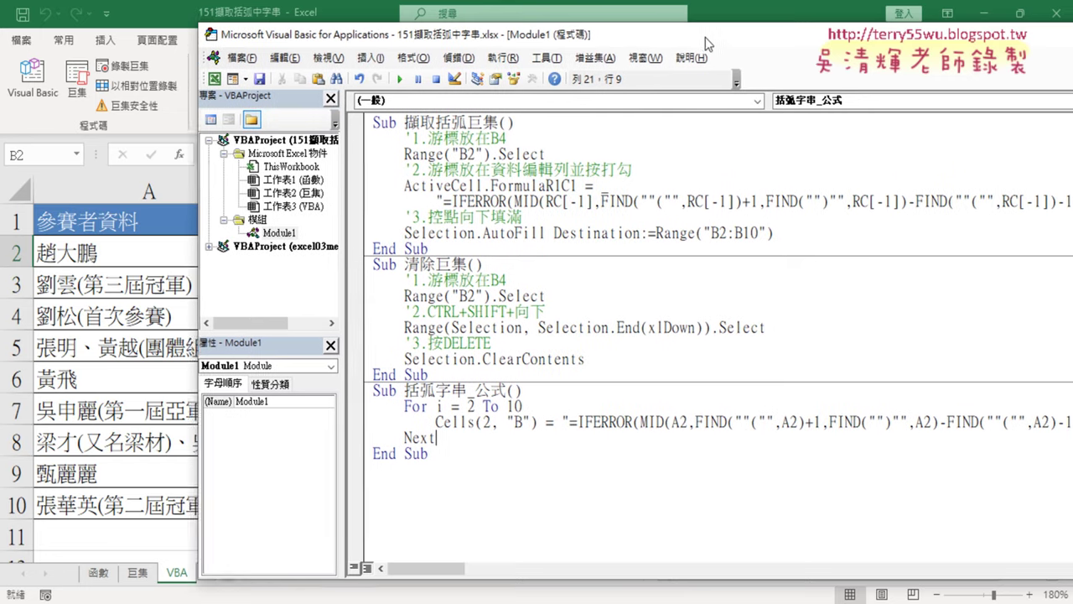
{"action": "double_click", "coordinate": [480, 422]}
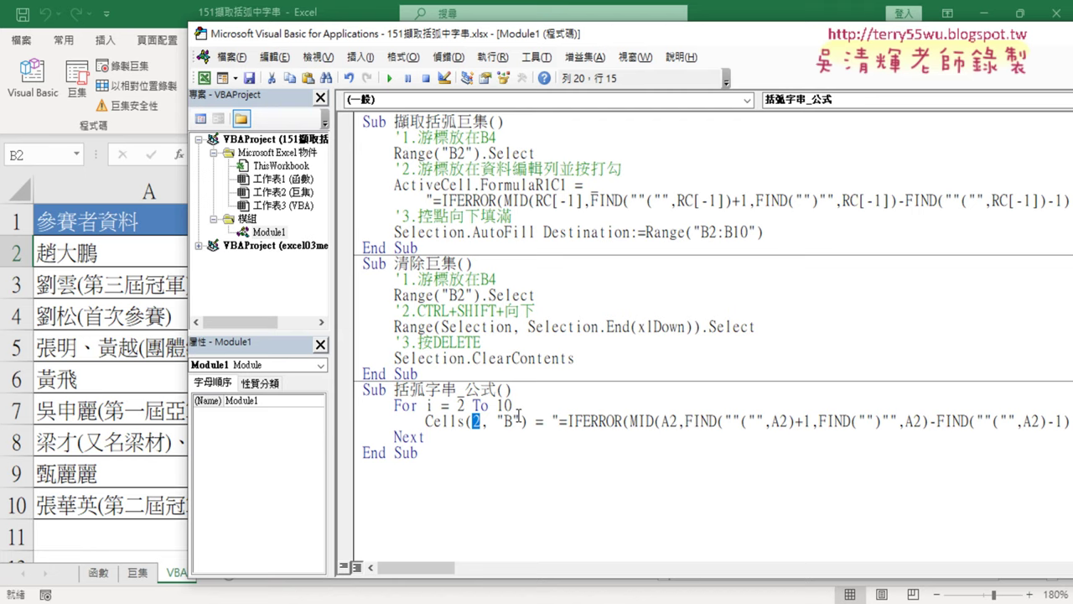
{"action": "type", "text": "i"}
{"action": "left_click_drag", "start_coordinate": [606, 36], "coordinate": [819, 39]}
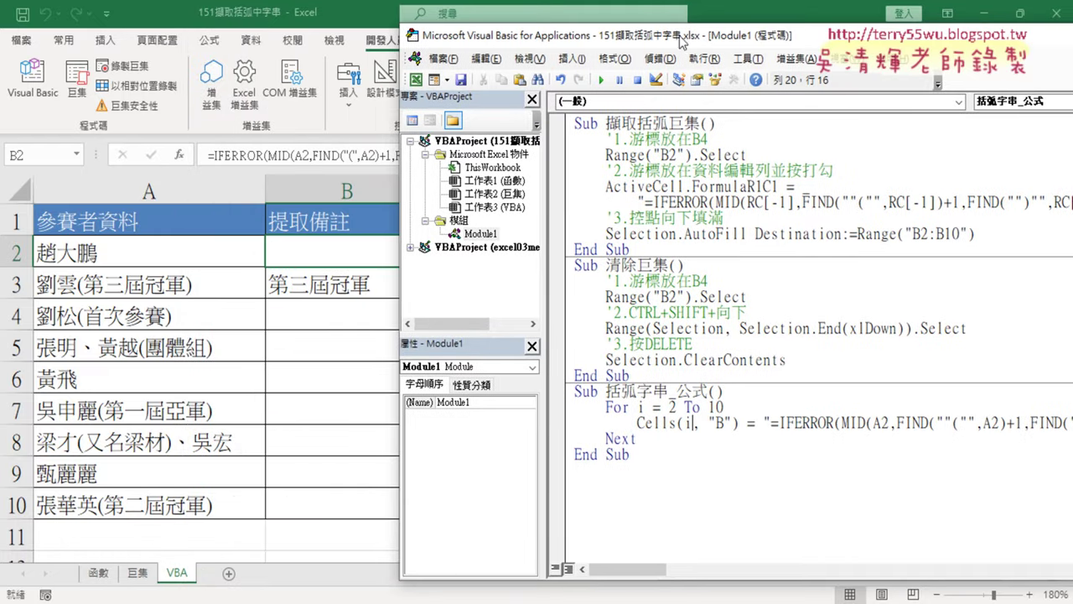
{"action": "left_click_drag", "start_coordinate": [684, 37], "coordinate": [297, 37]}
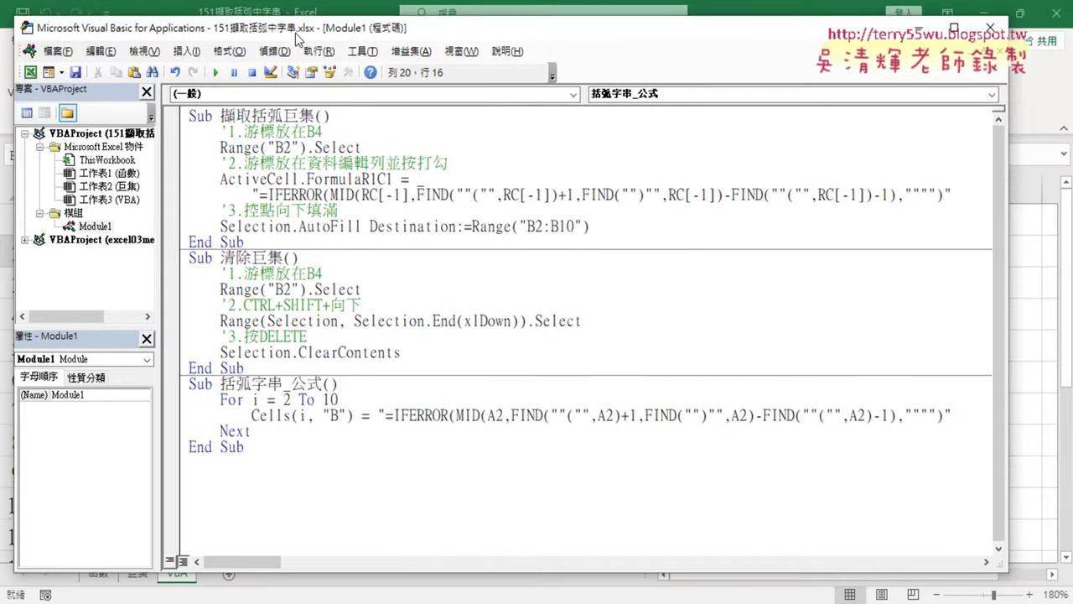
{"action": "double_click", "coordinate": [609, 415]}
{"action": "left_click", "coordinate": [499, 416]}
{"action": "left_click_drag", "start_coordinate": [604, 415], "coordinate": [615, 415]}
{"action": "left_click_drag", "start_coordinate": [494, 415], "coordinate": [500, 416]}
{"action": "type", "text": "i"}
{"action": "key", "text": "shift+Left"}
{"action": "key", "text": "Left"}
{"action": "key", "text": "shift+Right"}
{"action": "mouse_move", "coordinate": [378, 415]}
{"action": "left_mouse_down"}
{"action": "mouse_move", "coordinate": [940, 434]}
{"action": "mouse_move", "coordinate": [957, 414]}
{"action": "left_mouse_up"}
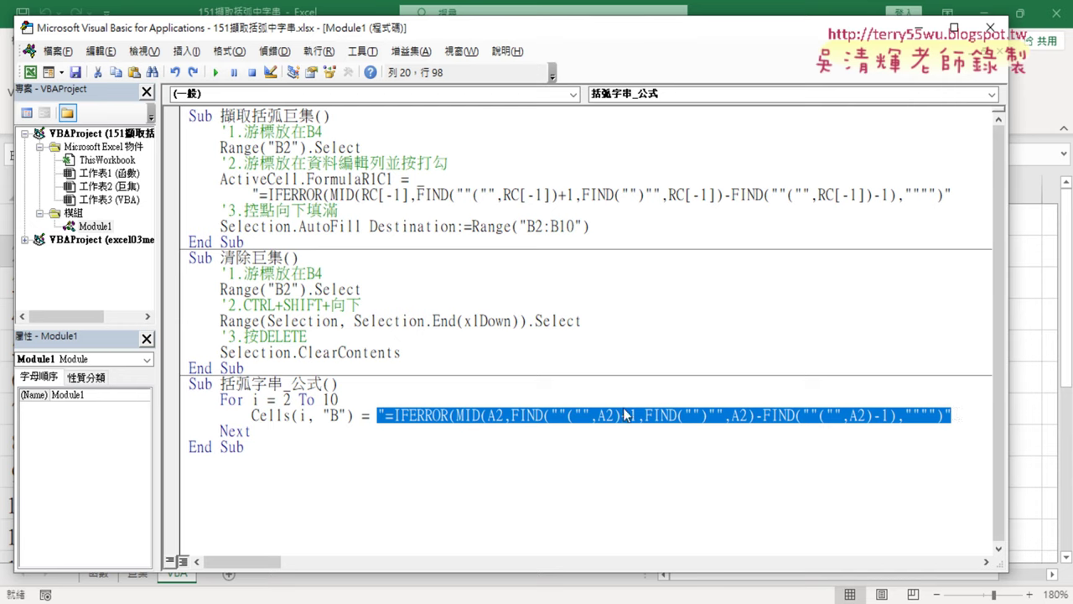
- Change MID's A2 reference to A" & i & " in the loop's formula string
{"action": "left_click", "coordinate": [480, 415]}
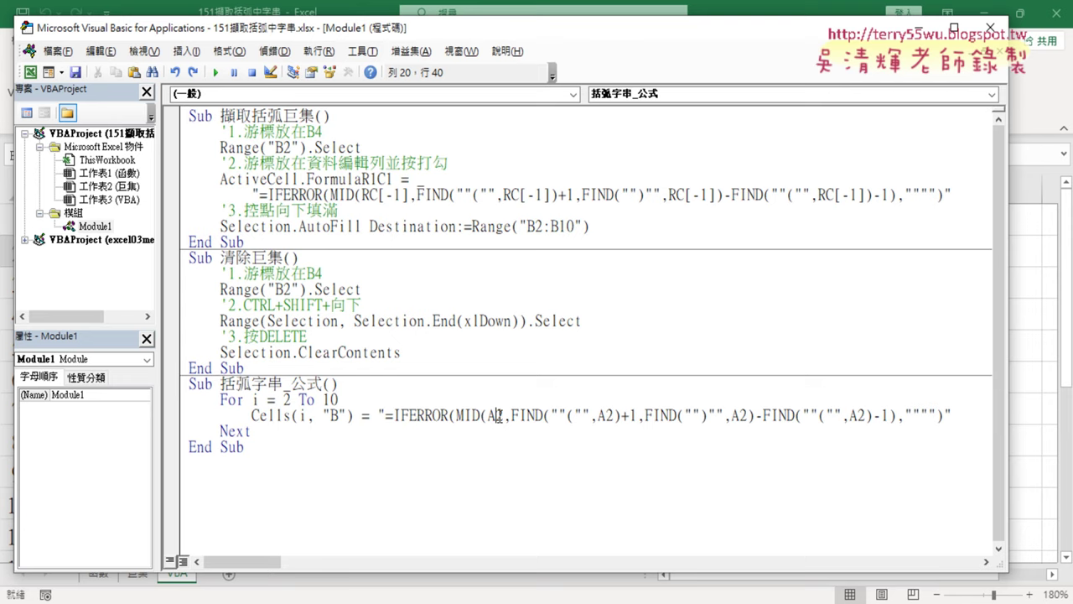
{"action": "left_click_drag", "start_coordinate": [494, 416], "coordinate": [503, 415]}
{"action": "type", "text": "\"\""}
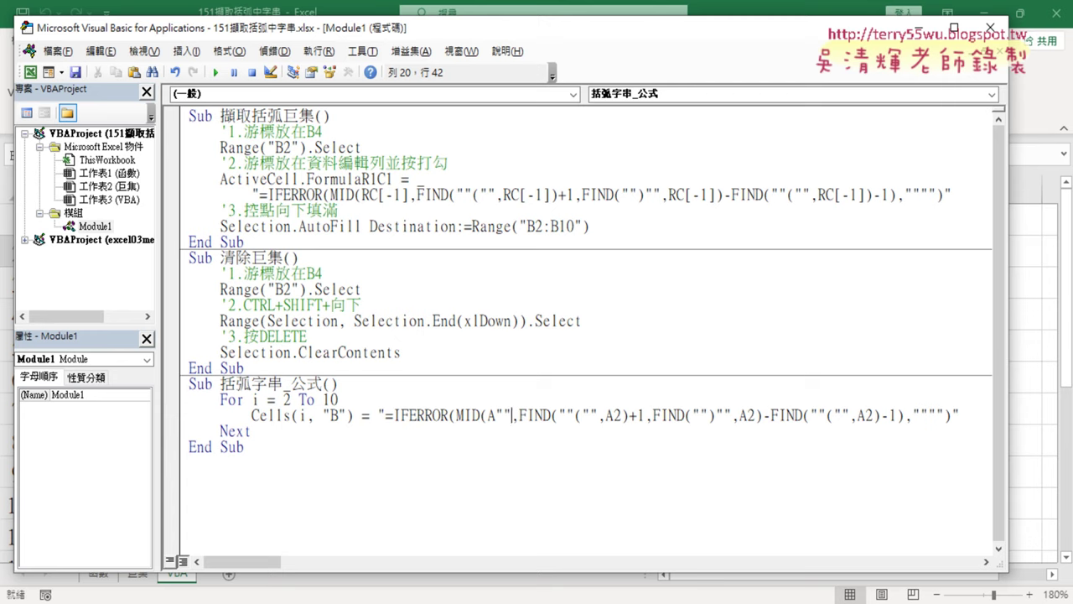
{"action": "left_click", "coordinate": [506, 414]}
{"action": "type", "text": "&&"}
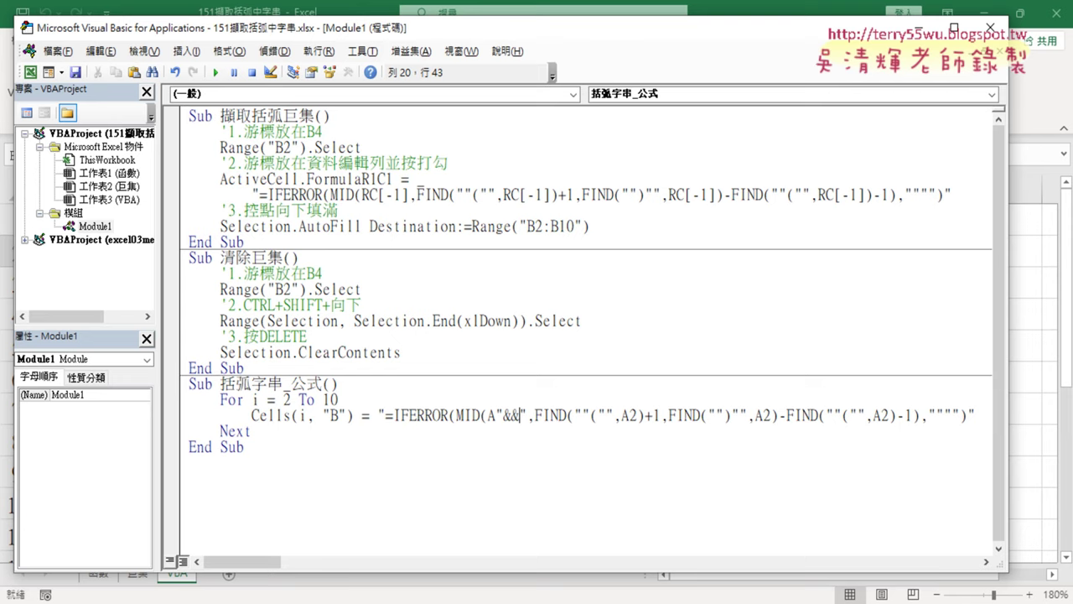
{"action": "key", "text": "Left"}
{"action": "type", "text": "i"}
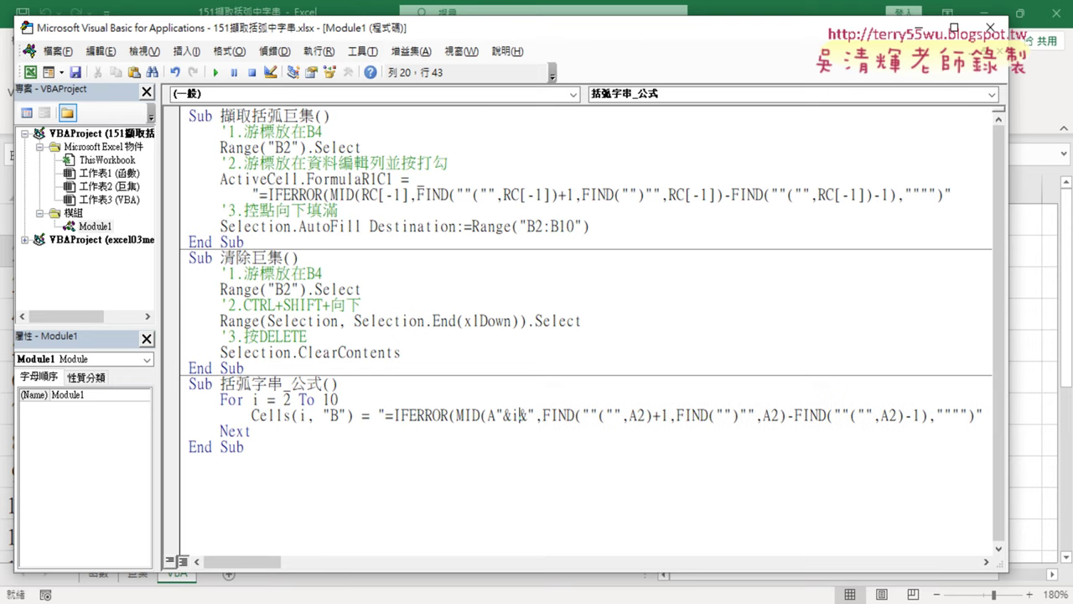
{"action": "left_click", "coordinate": [504, 416]}
{"action": "key", "text": "Right"}
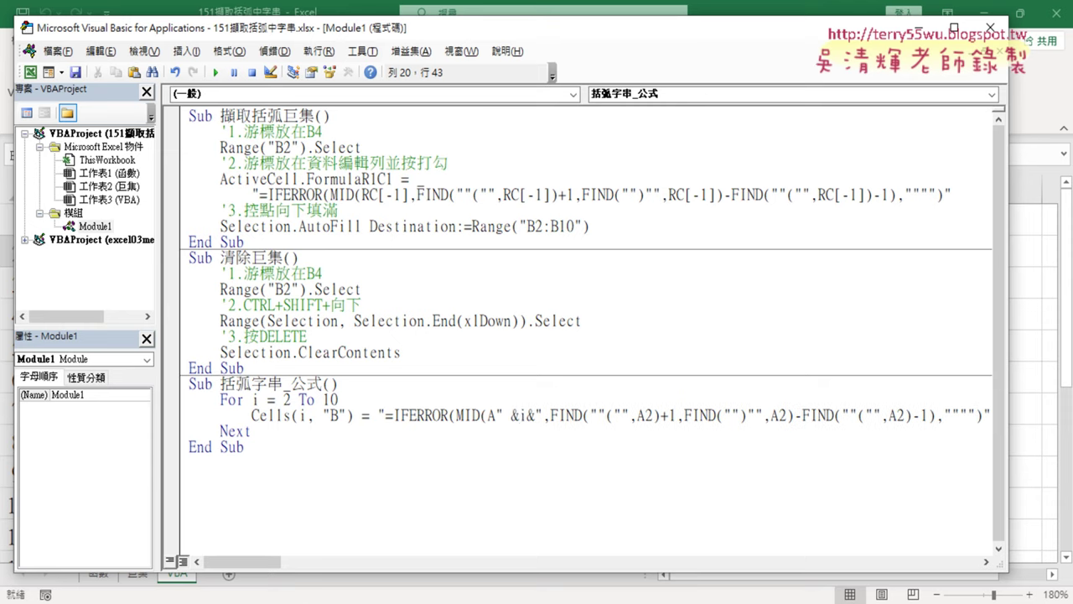
{"action": "left_click", "coordinate": [542, 415]}
{"action": "left_click", "coordinate": [551, 415]}
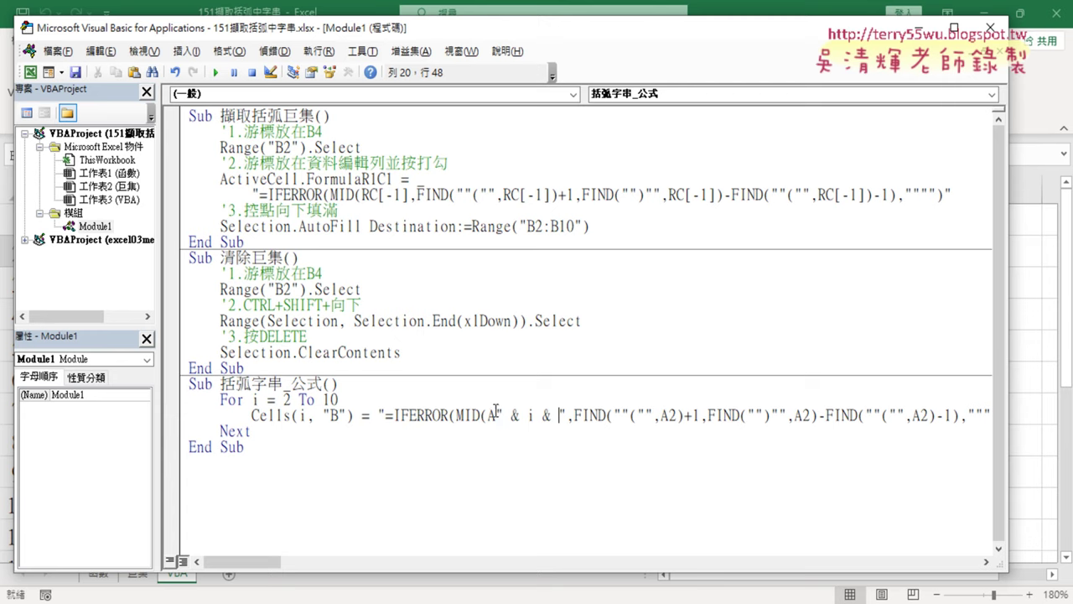
{"action": "left_click_drag", "start_coordinate": [496, 415], "coordinate": [566, 414]}
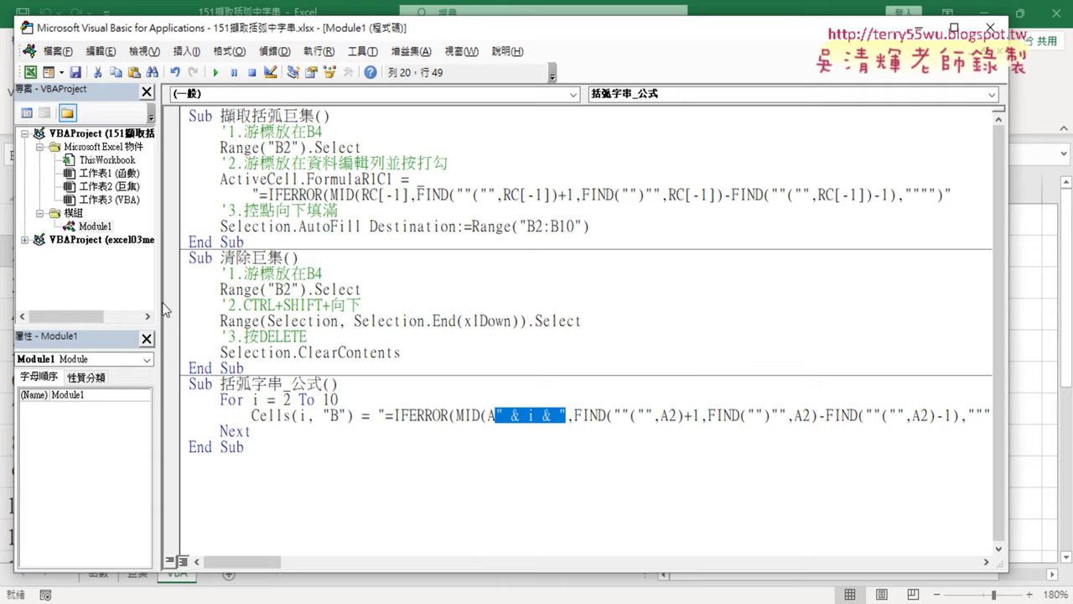
{"action": "left_click_drag", "start_coordinate": [161, 301], "coordinate": [78, 300]}
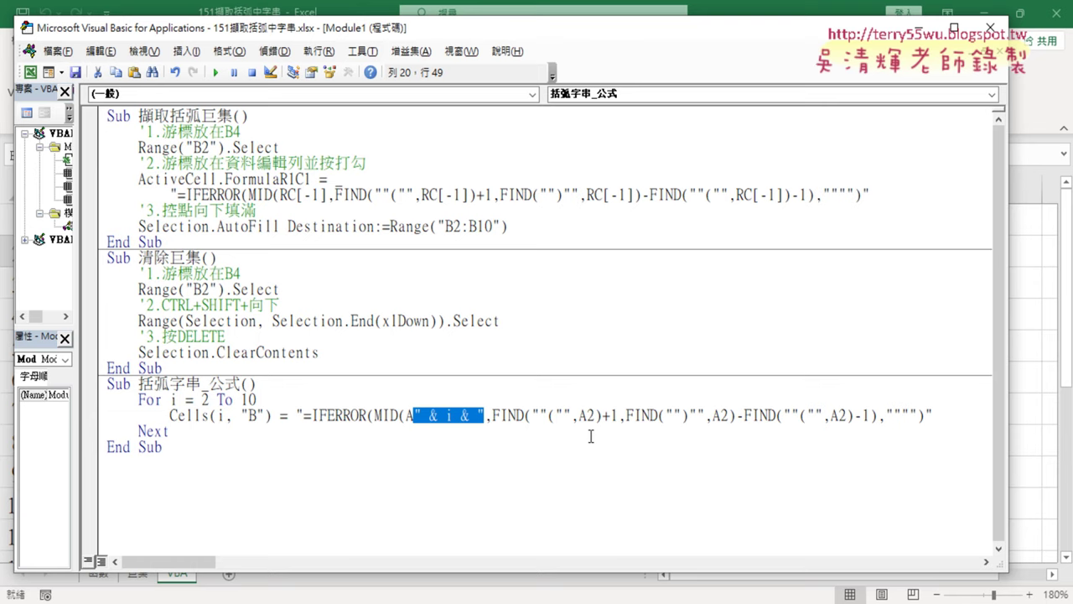
- Change the first FIND's A2 reference to A" & i & "
{"action": "left_click_drag", "start_coordinate": [585, 415], "coordinate": [597, 415]}
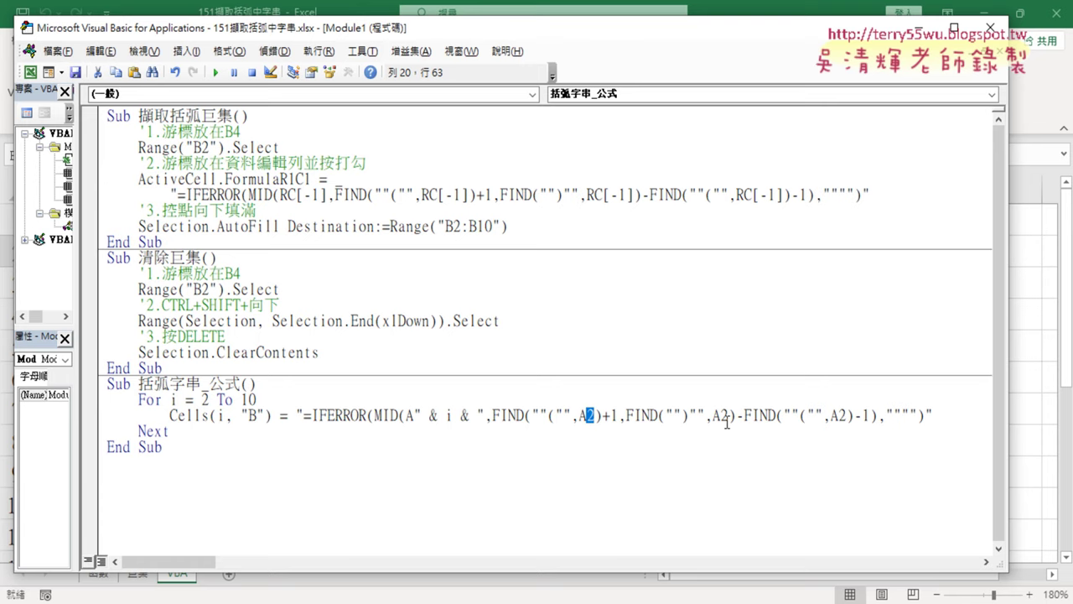
{"action": "type", "text": "\"\""}
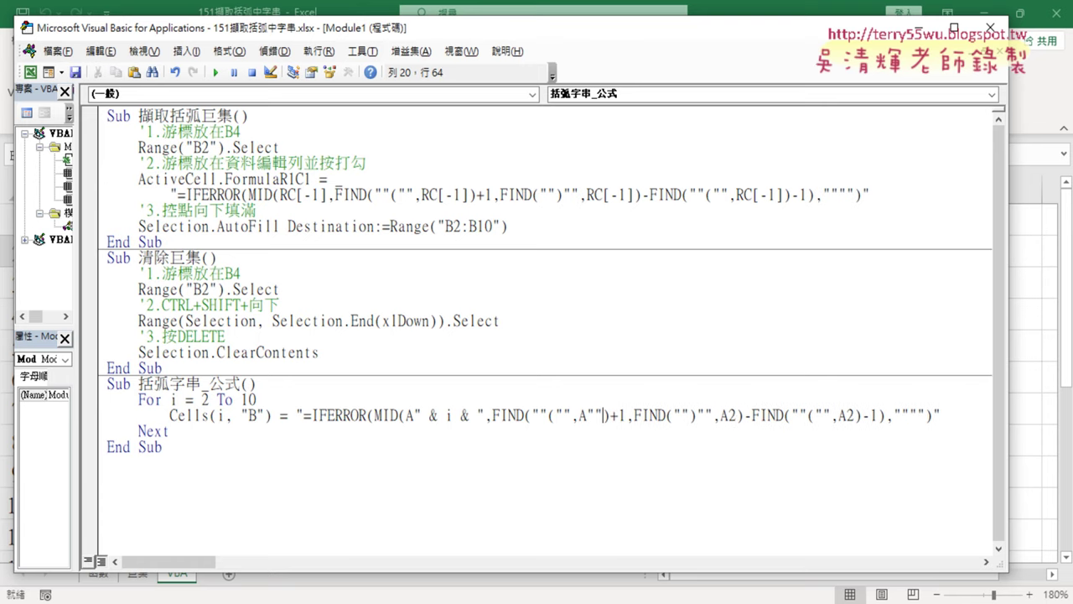
{"action": "key", "text": "Left"}
{"action": "type", "text": "&&"}
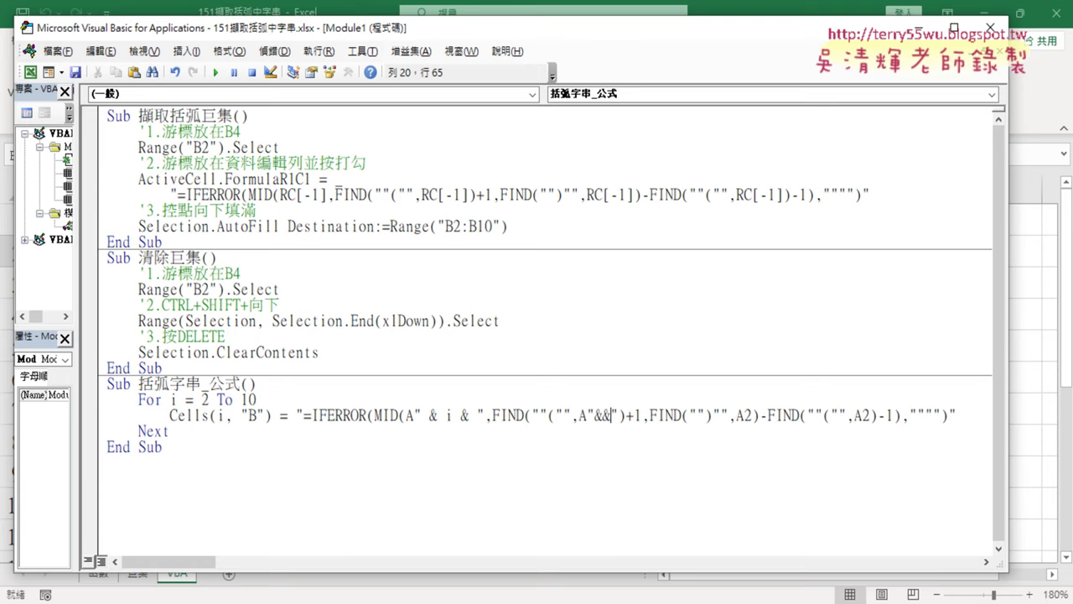
{"action": "key", "text": "Left"}
{"action": "type", "text": "i"}
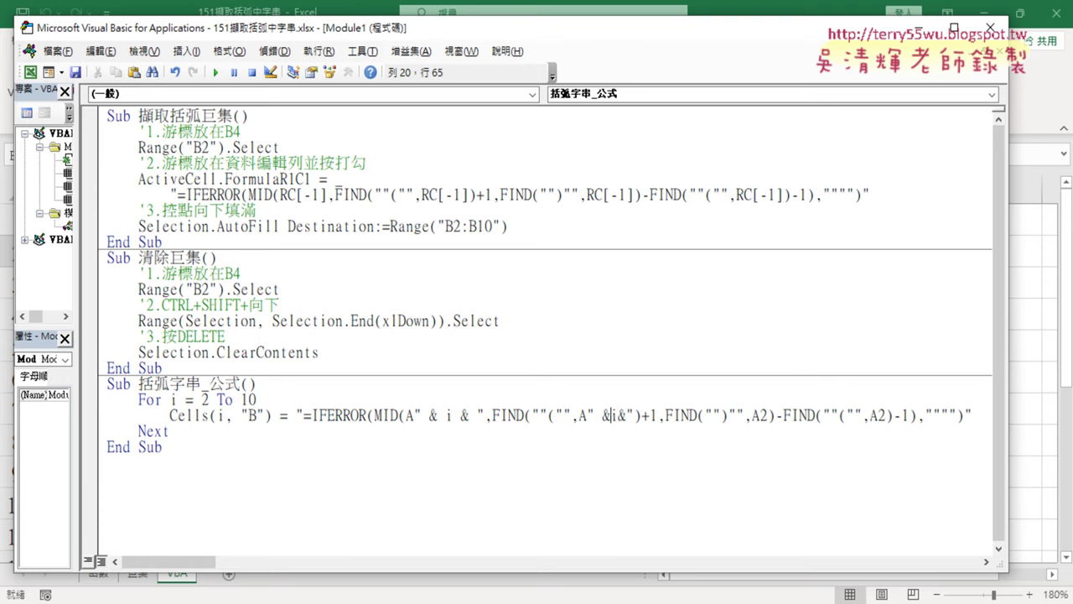
{"action": "key", "text": "Right"}
{"action": "key", "text": "Right"}
{"action": "key", "text": "Right"}
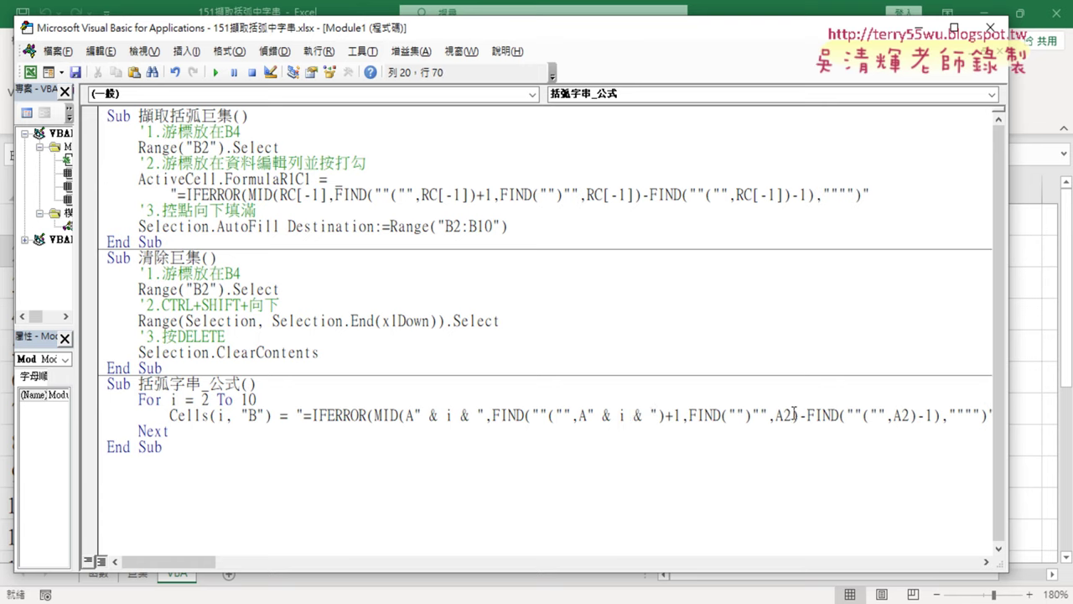
- Change the second remaining A2 reference to A" & i & "
{"action": "left_click_drag", "start_coordinate": [776, 416], "coordinate": [786, 417]}
{"action": "type", "text": "\"\""}
{"action": "key", "text": "Left"}
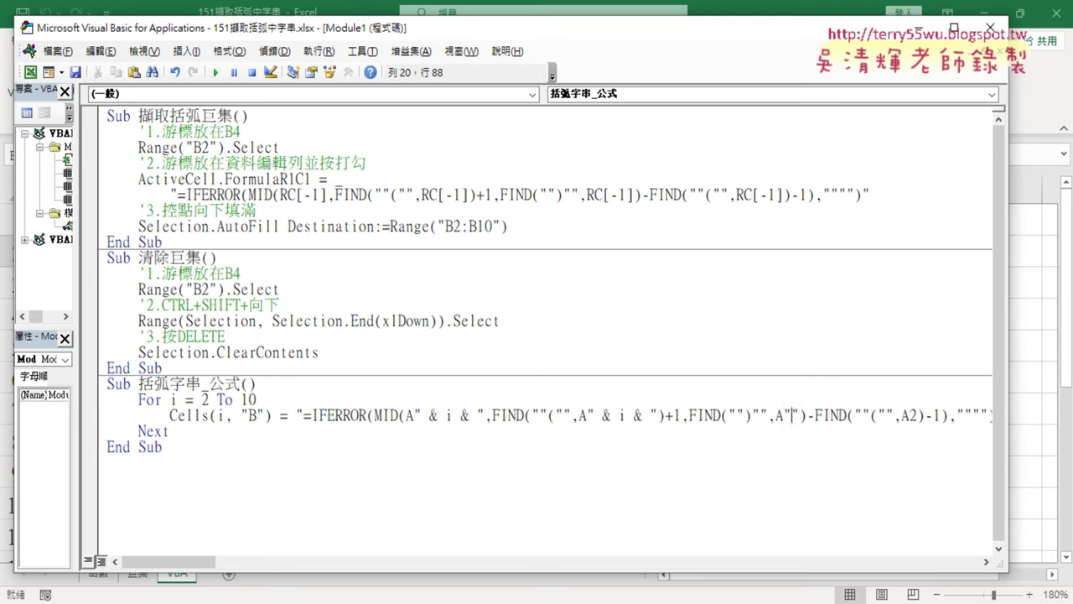
{"action": "type", "text": "&&"}
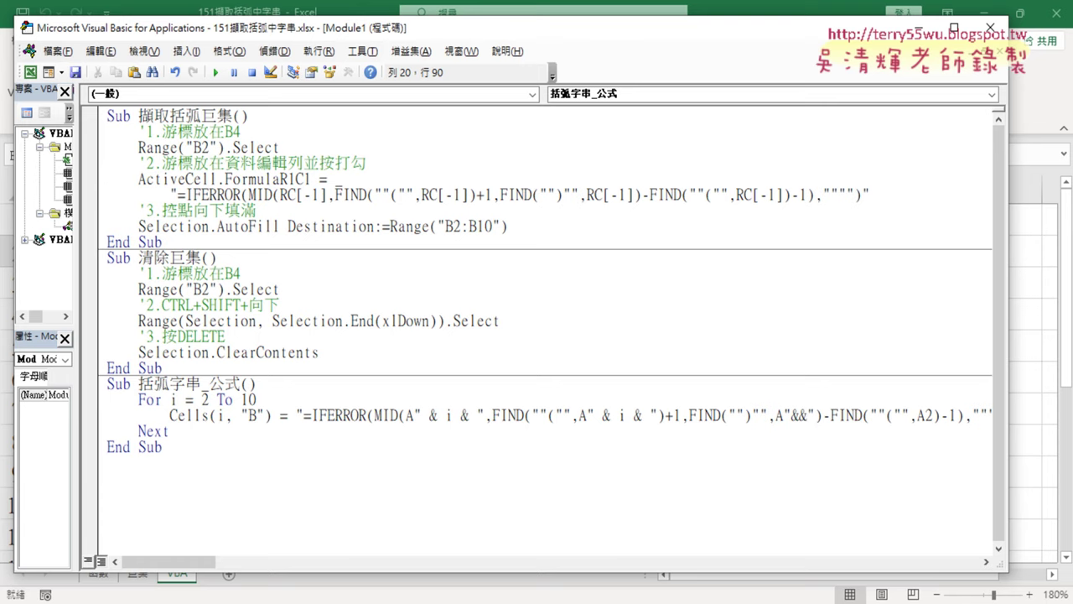
{"action": "key", "text": "Left"}
{"action": "type", "text": "i"}
{"action": "key", "text": "Left"}
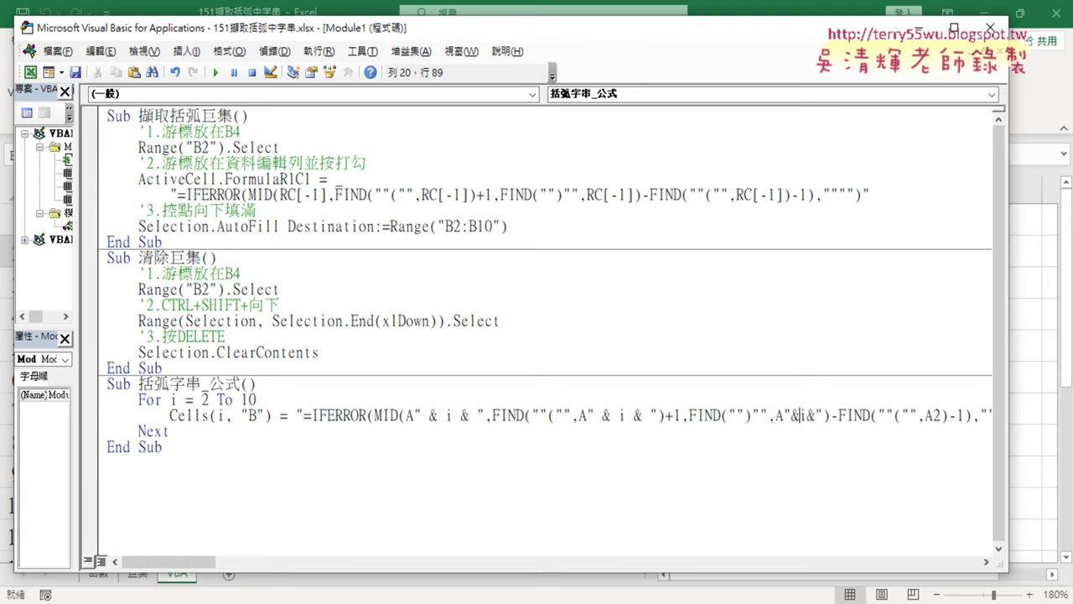
{"action": "key", "text": "Left"}
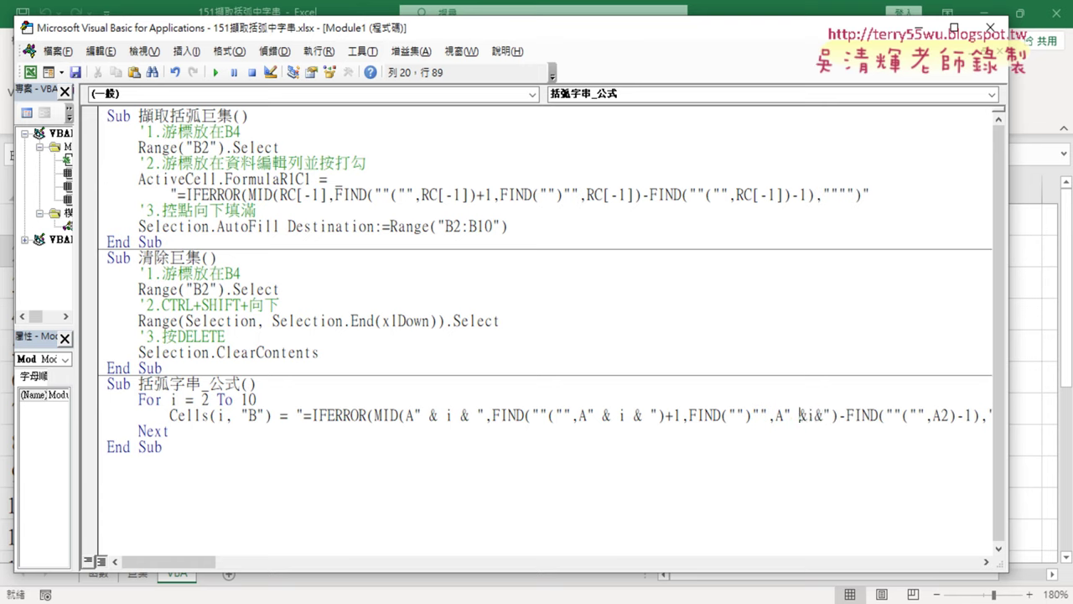
{"action": "key", "text": "Right"}
- Change the last A2 reference to A" & i & " and tidy its spacing
{"action": "key", "text": "Right"}
{"action": "key", "text": "Right"}
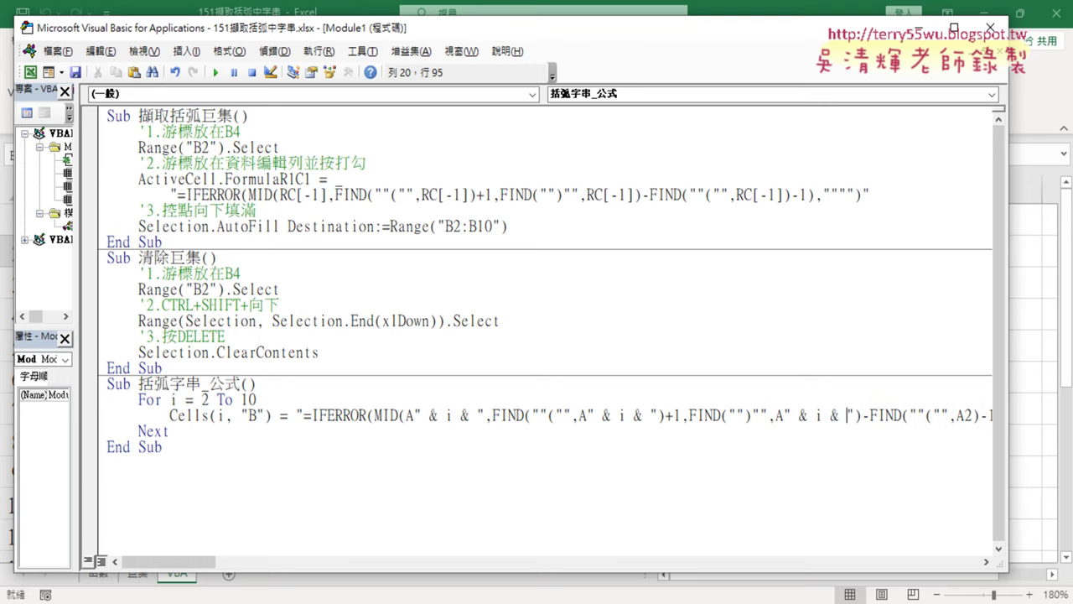
{"action": "left_click", "coordinate": [971, 414]}
{"action": "key", "text": "shift+Left"}
{"action": "type", "text": "\"\""}
{"action": "key", "text": "BackSpace"}
{"action": "type", "text": "&&"}
{"action": "key", "text": "Left"}
{"action": "type", "text": "i"}
{"action": "left_click", "coordinate": [973, 415]}
{"action": "key", "text": "Right"}
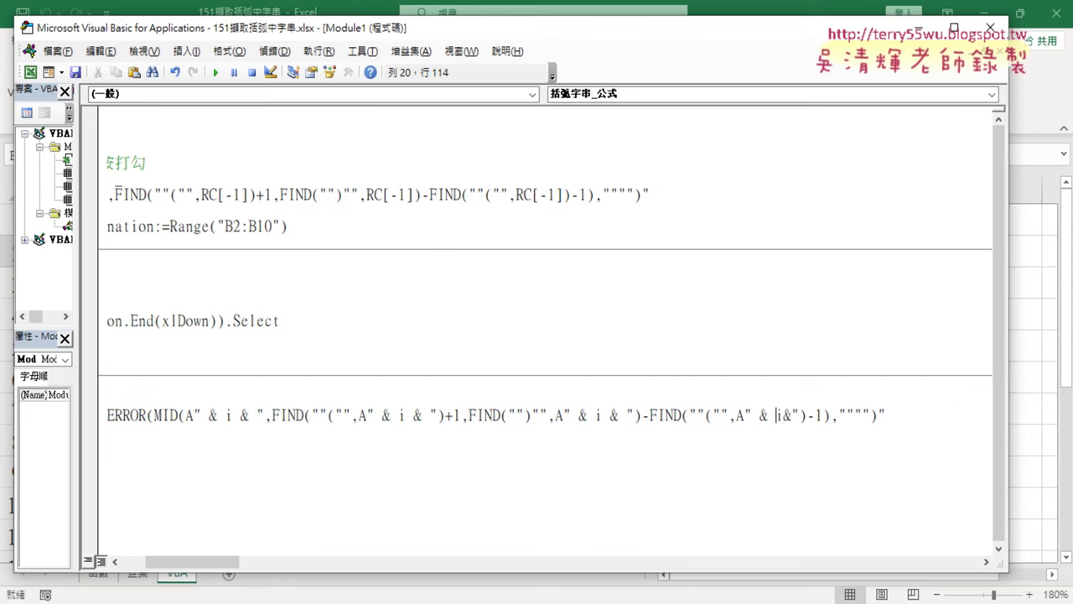
{"action": "key", "text": "Right"}
{"action": "key", "text": "Right"}
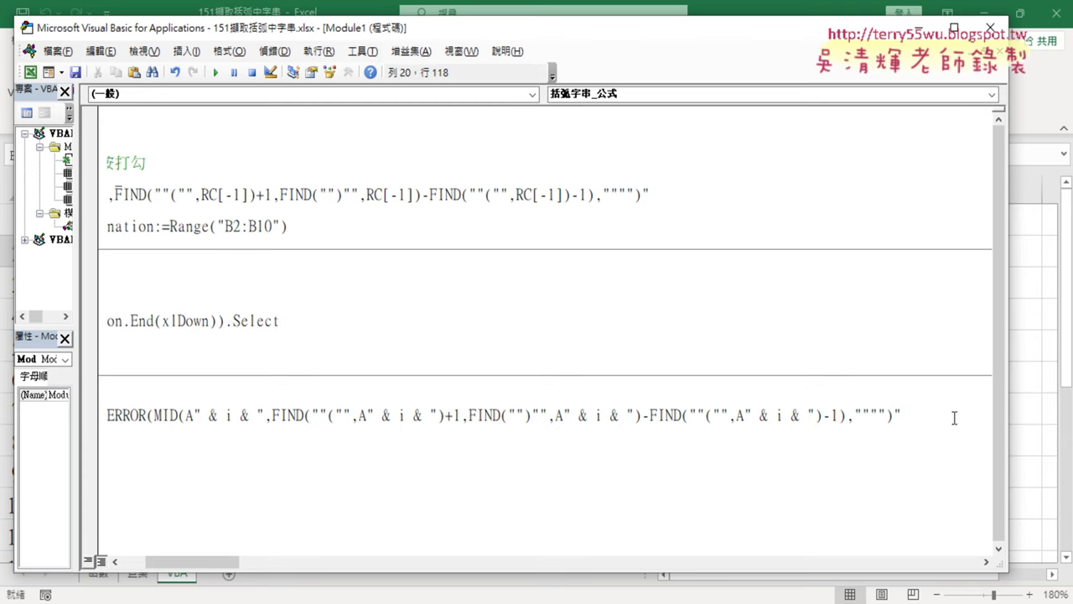
{"action": "left_click_drag", "start_coordinate": [743, 414], "coordinate": [814, 413]}
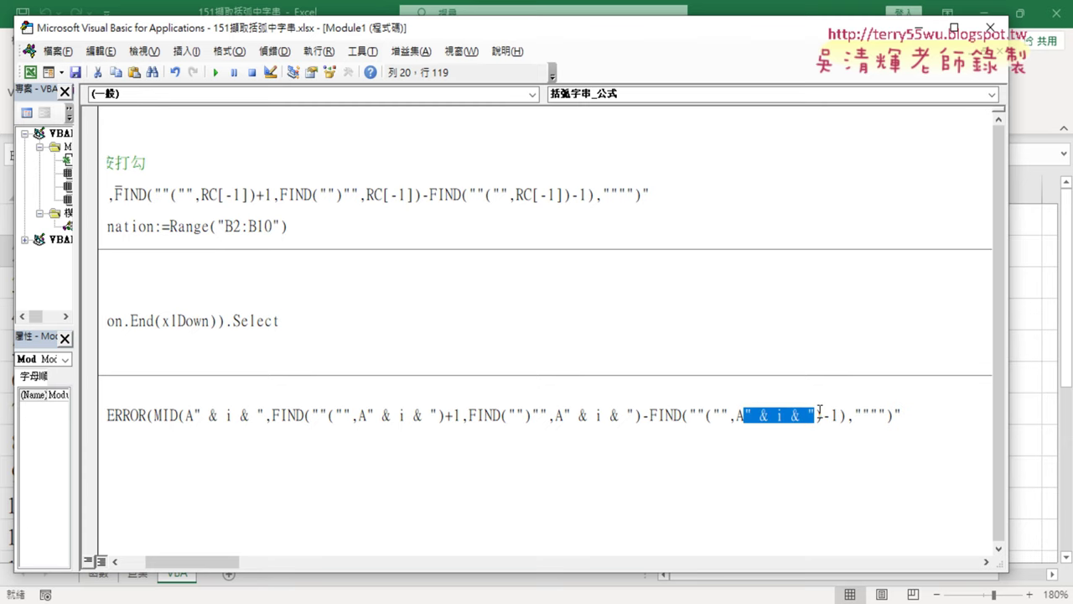
{"action": "left_click_drag", "start_coordinate": [216, 567], "coordinate": [168, 567]}
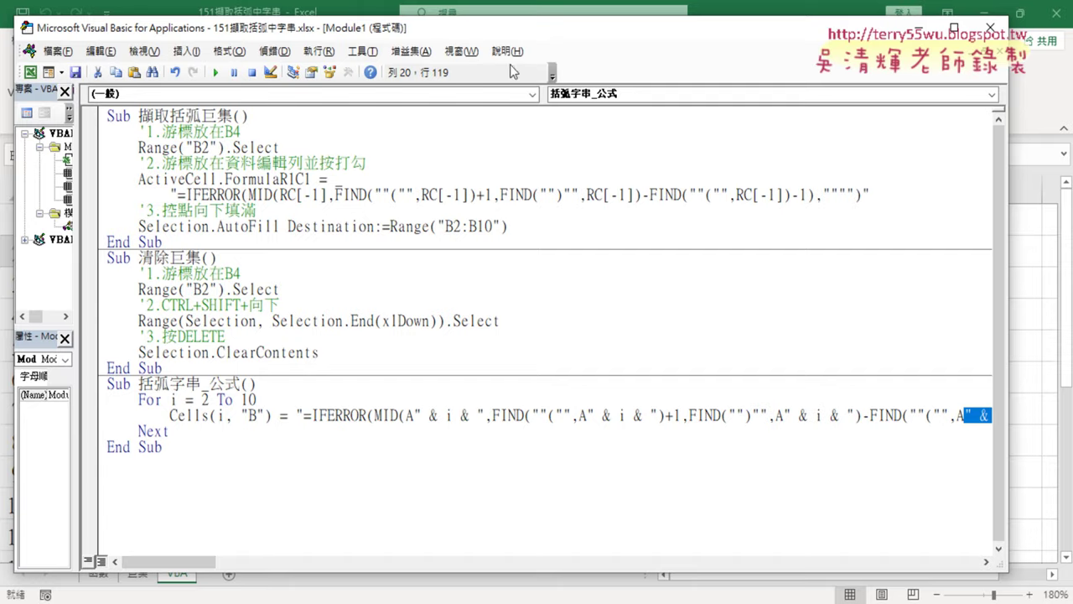
- Run the loop macro so column B fills with bracket notes like 首次參賽 and 第三屆冠軍
{"action": "left_click_drag", "start_coordinate": [377, 31], "coordinate": [743, 34]}
{"action": "left_click_drag", "start_coordinate": [891, 35], "coordinate": [899, 35]}
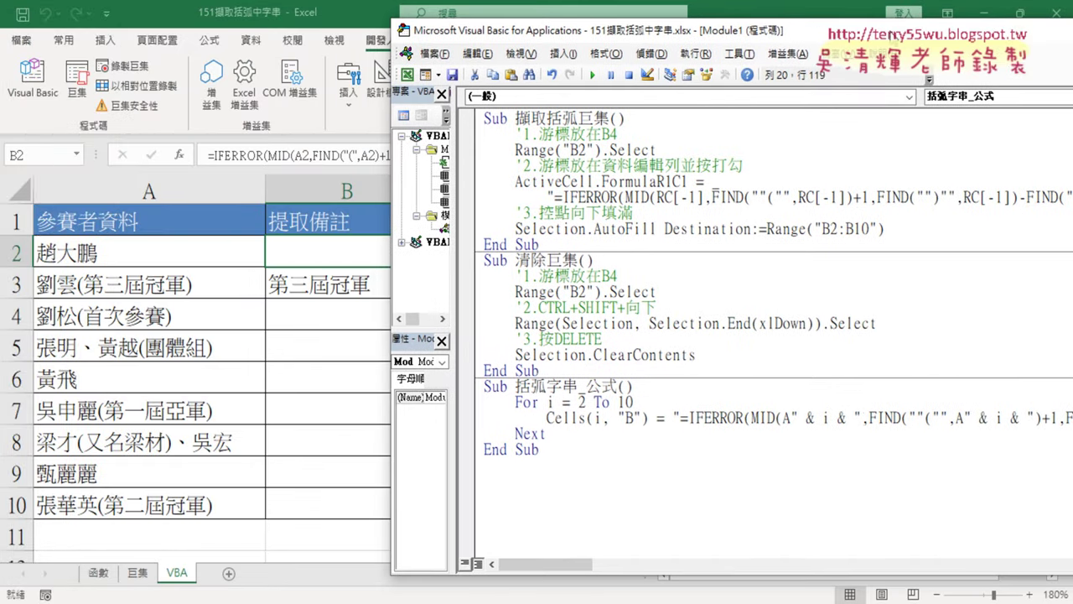
{"action": "left_click", "coordinate": [609, 404]}
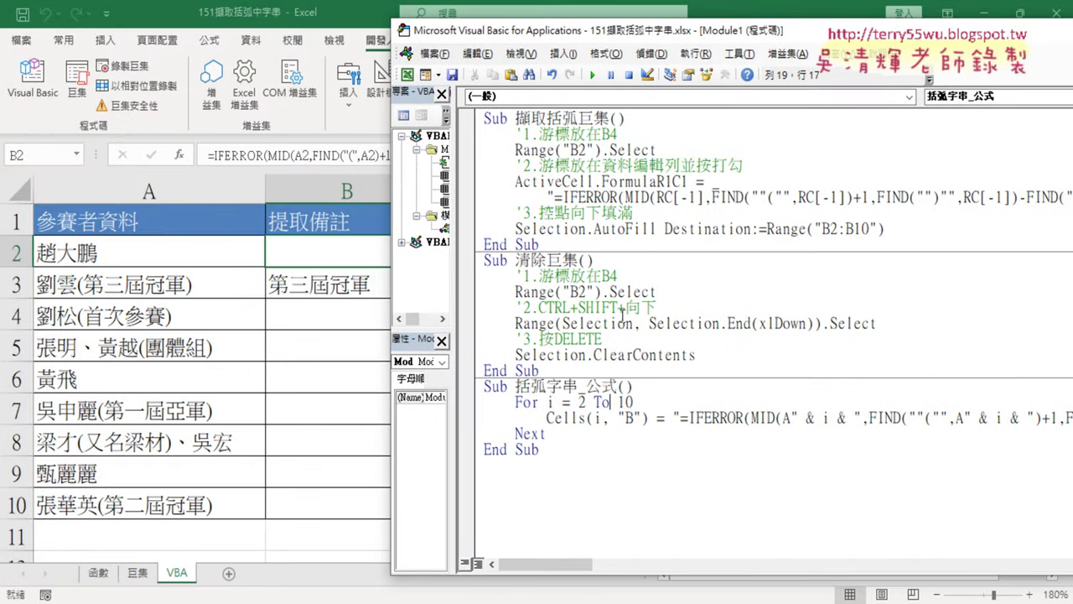
{"action": "left_click", "coordinate": [593, 75]}
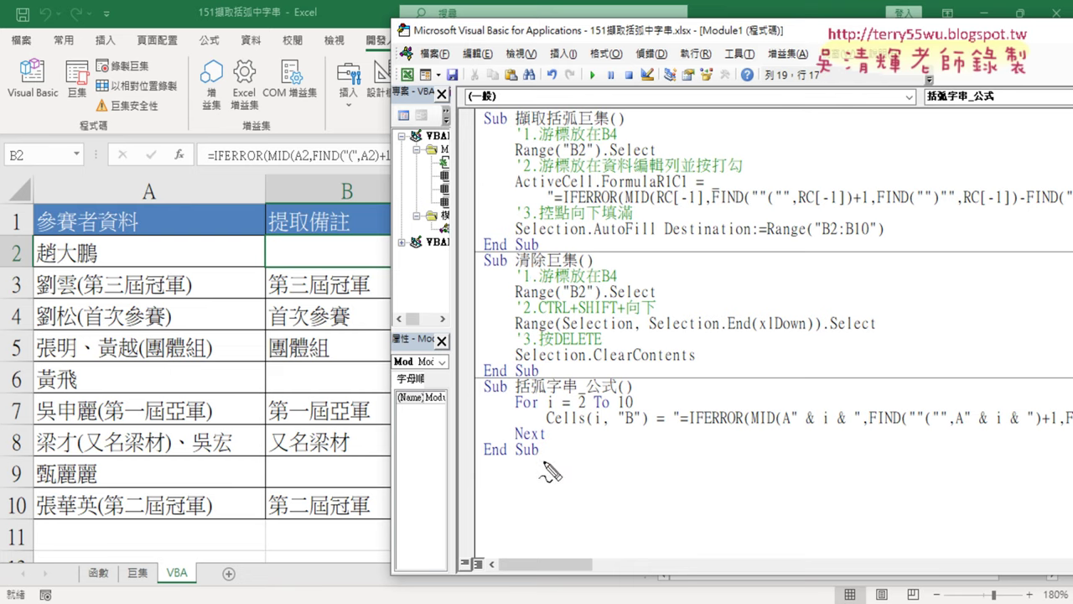
{"action": "mouse_move", "coordinate": [539, 459]}
{"action": "left_mouse_down"}
{"action": "mouse_move", "coordinate": [520, 373]}
{"action": "mouse_move", "coordinate": [543, 468]}
{"action": "left_mouse_up"}
{"action": "left_click_drag", "start_coordinate": [534, 411], "coordinate": [534, 441]}
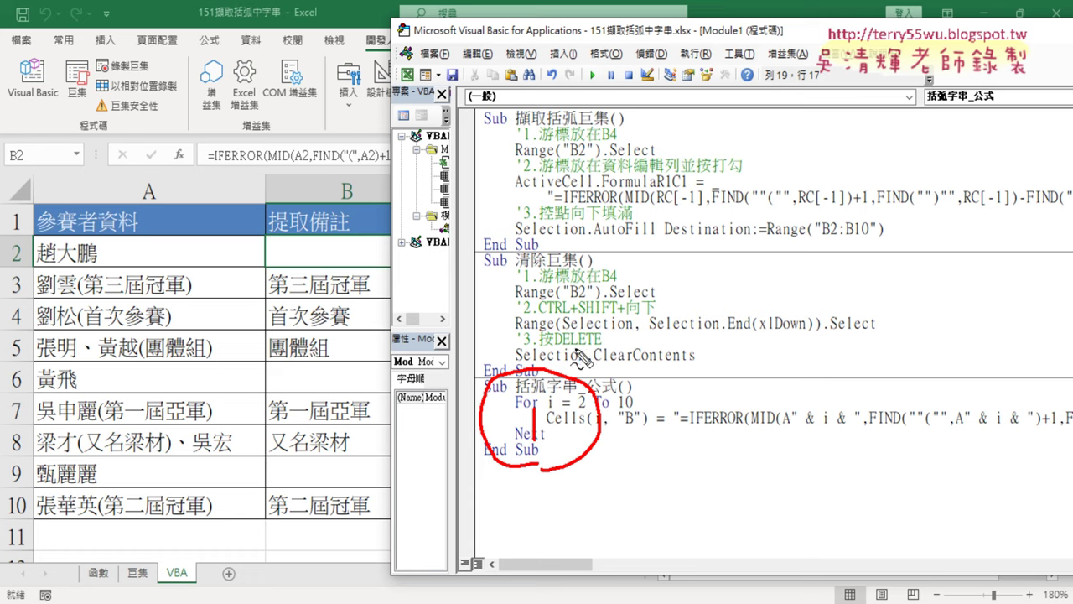
{"action": "mouse_move", "coordinate": [602, 393]}
{"action": "left_mouse_down"}
{"action": "mouse_move", "coordinate": [616, 93]}
{"action": "mouse_move", "coordinate": [599, 99]}
{"action": "left_mouse_up"}
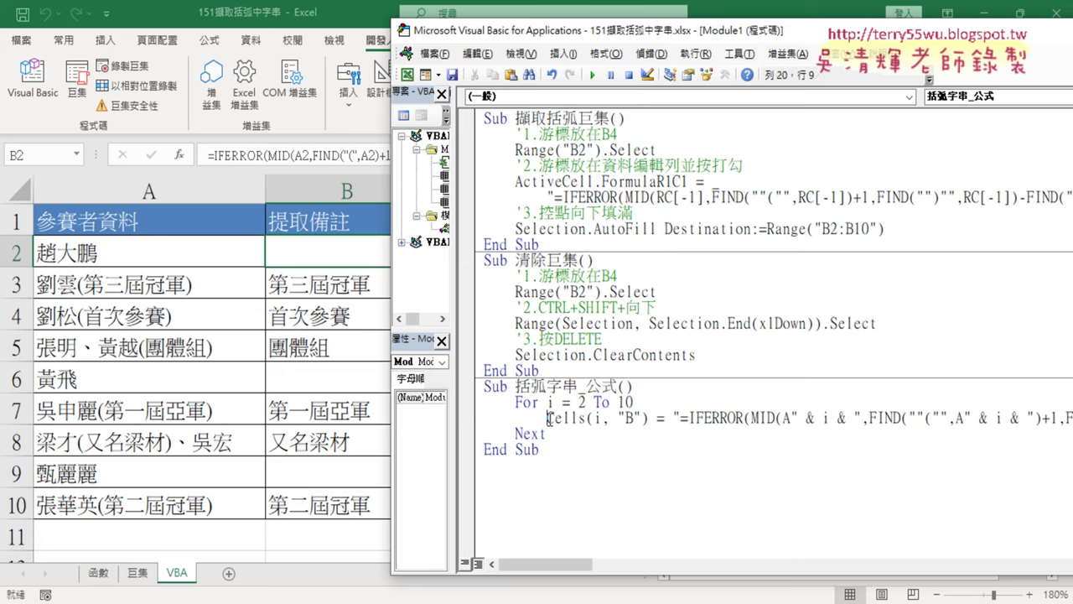
{"action": "left_click_drag", "start_coordinate": [547, 416], "coordinate": [648, 417]}
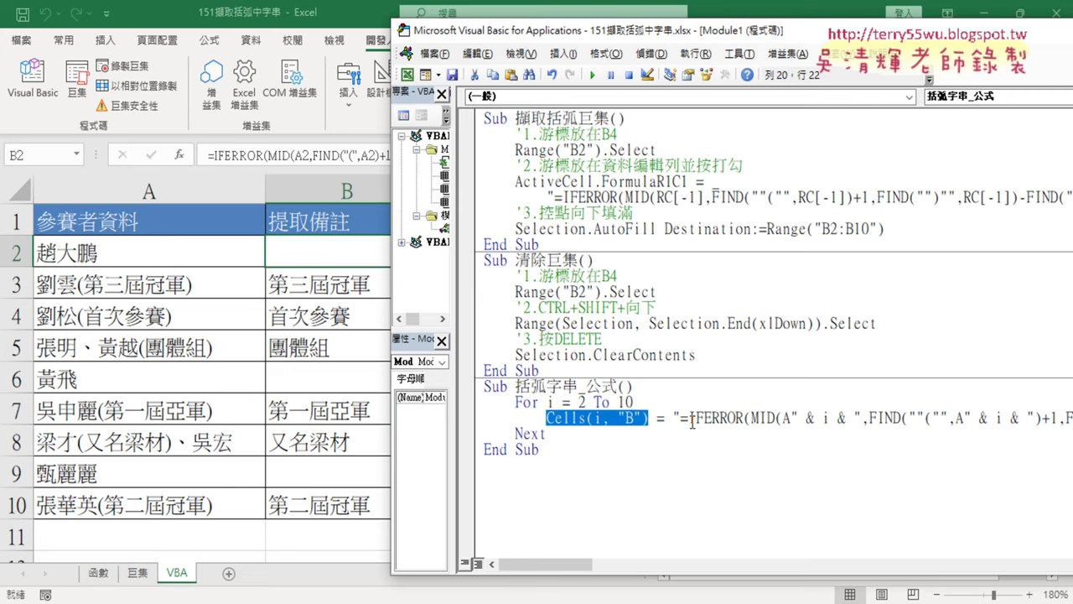
{"action": "double_click", "coordinate": [916, 417]}
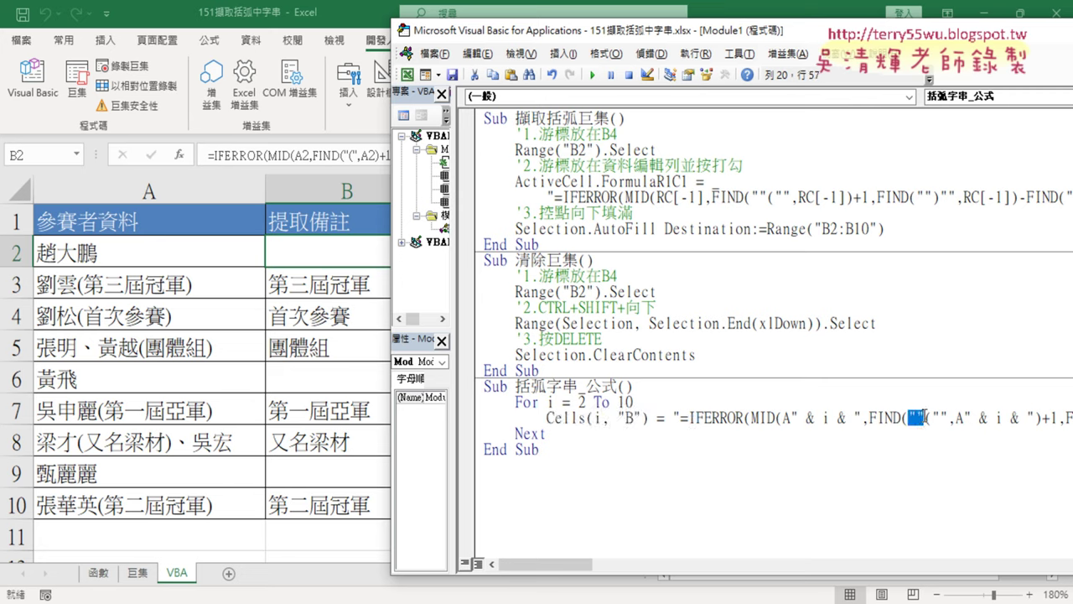
{"action": "double_click", "coordinate": [940, 417]}
{"action": "left_click_drag", "start_coordinate": [790, 417], "coordinate": [862, 417]}
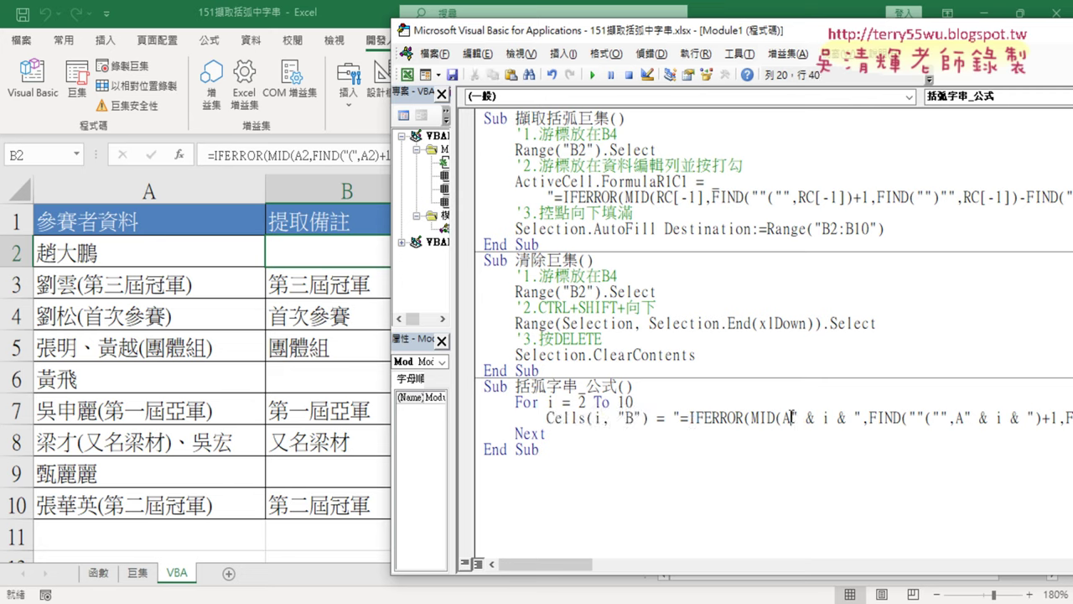